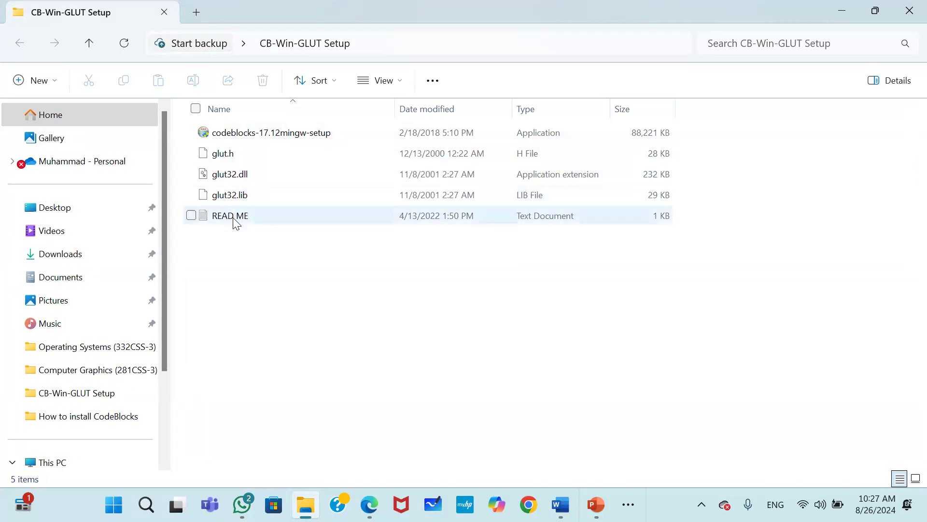
Open the READ ME file, examine its CodeBlocks and GLUT installation steps, and put it out of the way
double_click(236, 218)
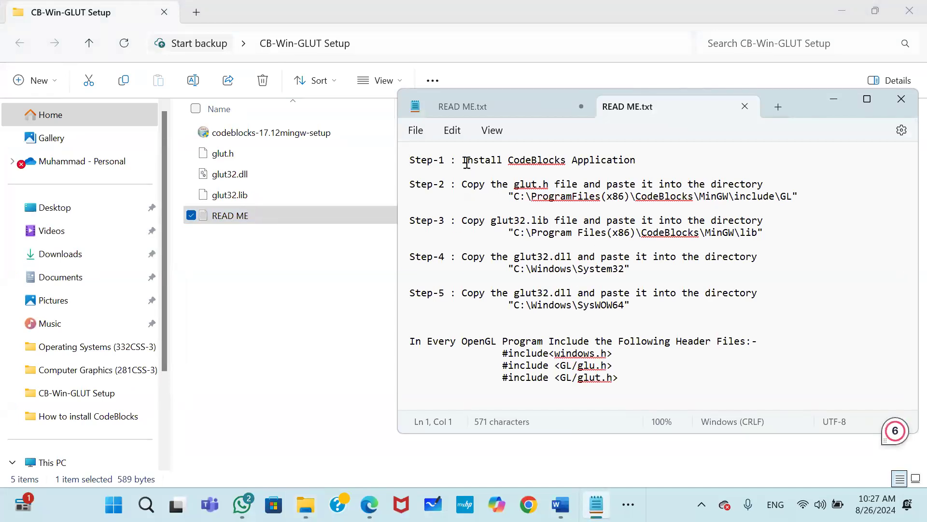
drag(468, 162, 641, 155)
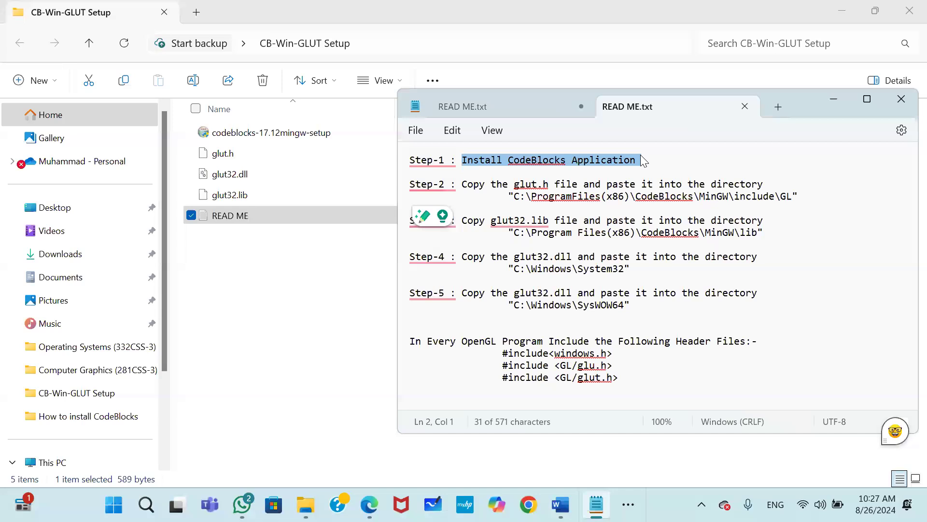
click(627, 161)
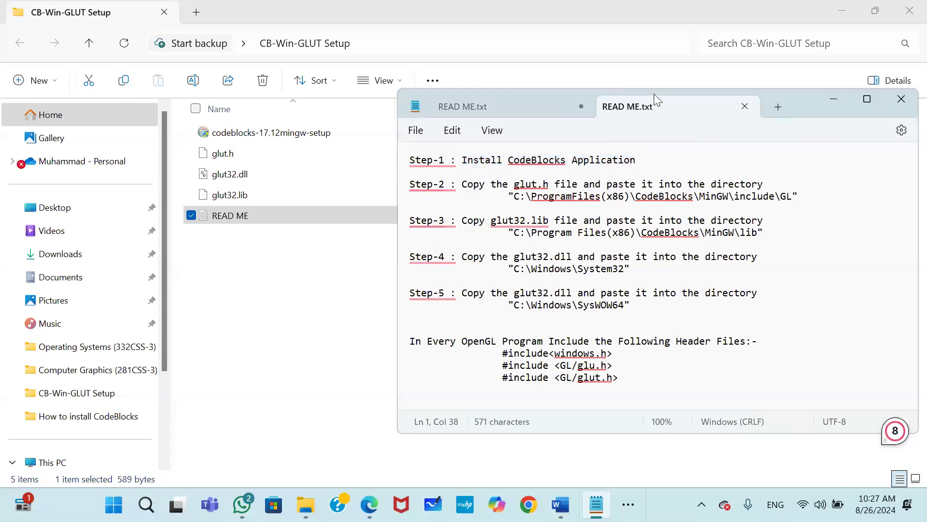
drag(787, 97, 747, 126)
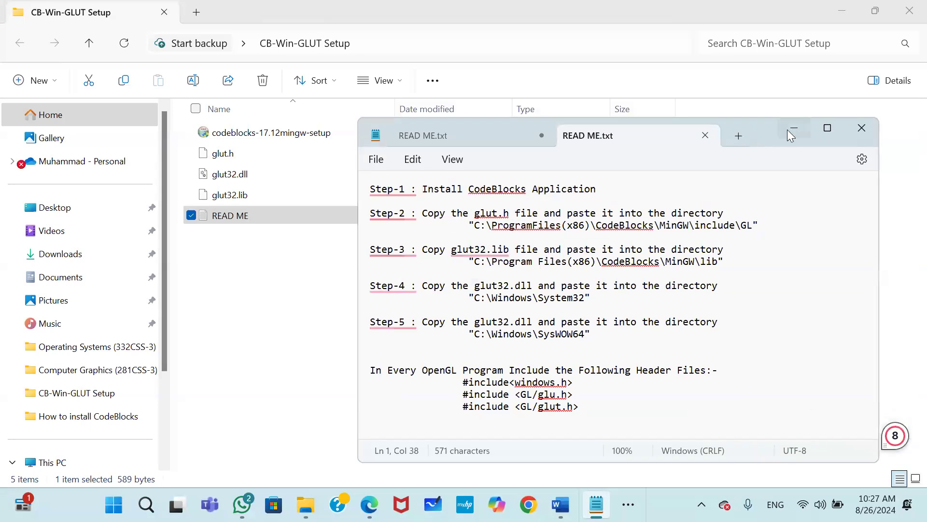
click(787, 129)
Run codeblocks-17.12mingw-setup, accept the license, and install the full component set to C:\Program Files (x86)\CodeBlocks
double_click(279, 133)
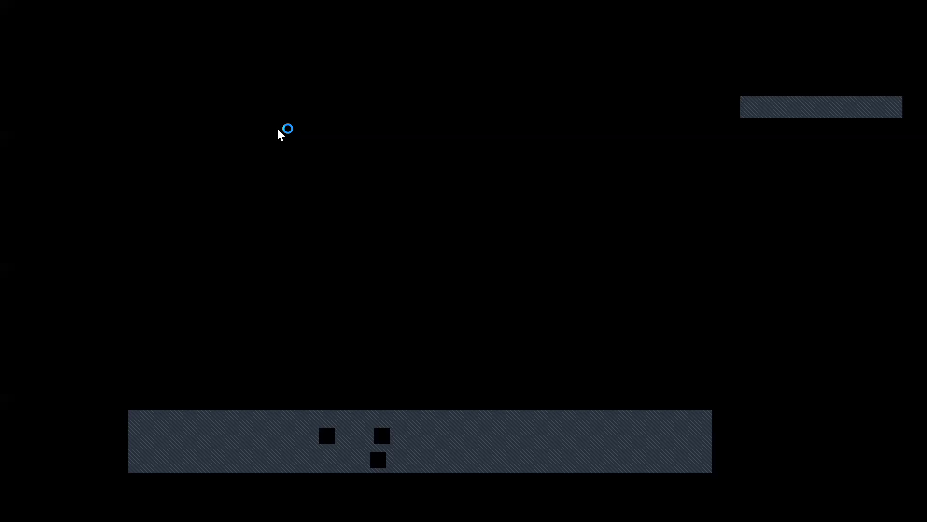
click(396, 377)
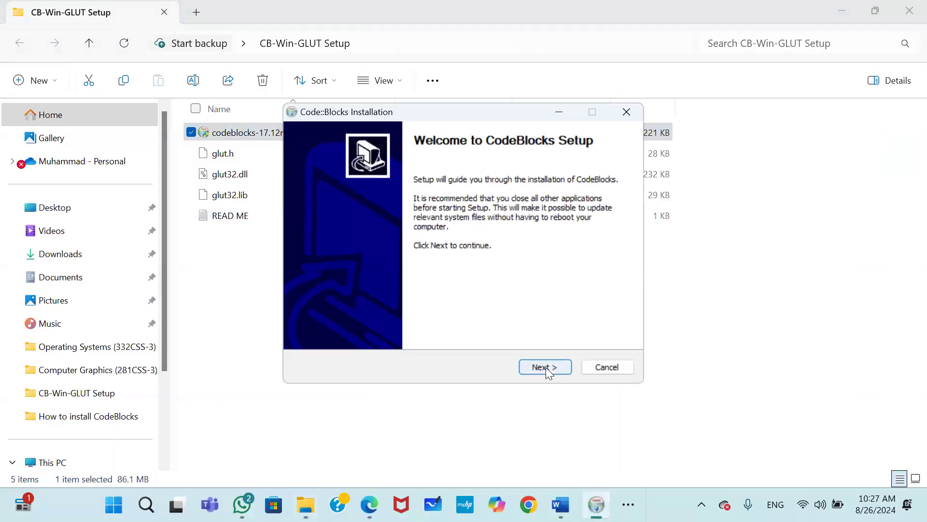
click(546, 367)
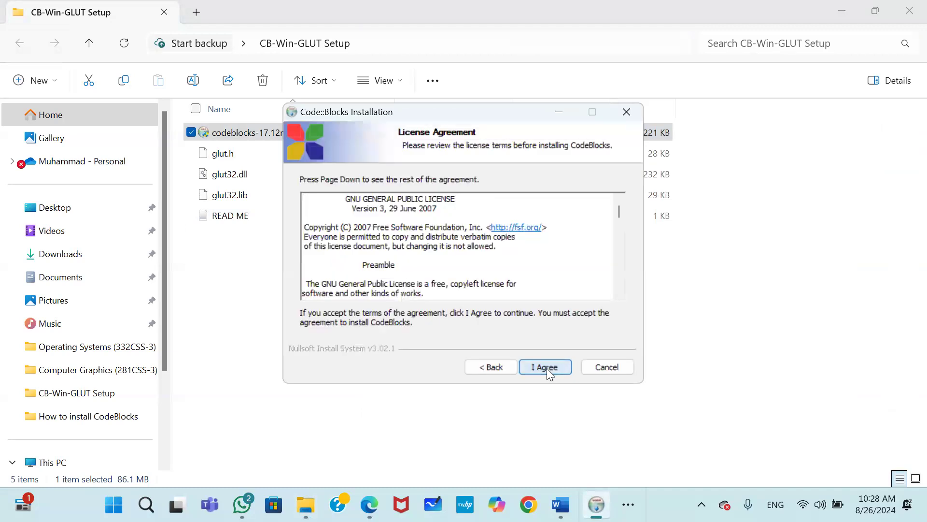
click(548, 367)
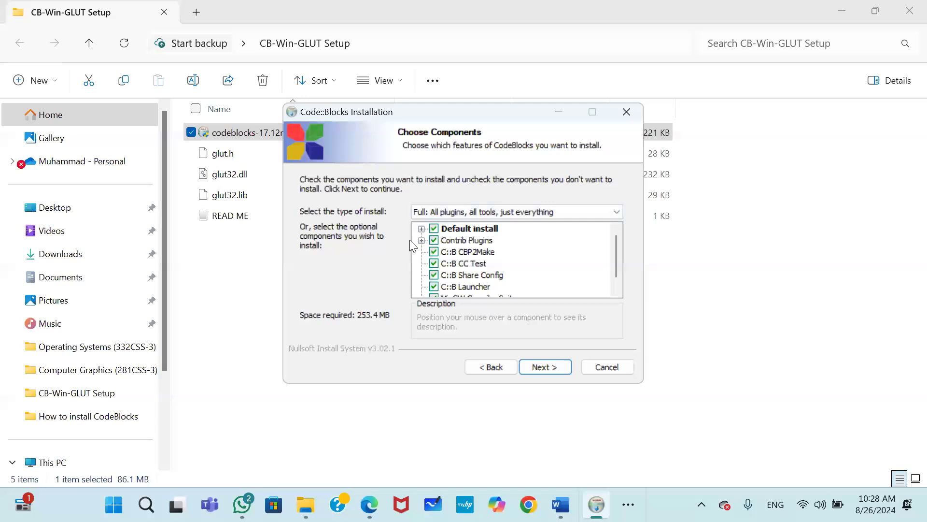
click(553, 366)
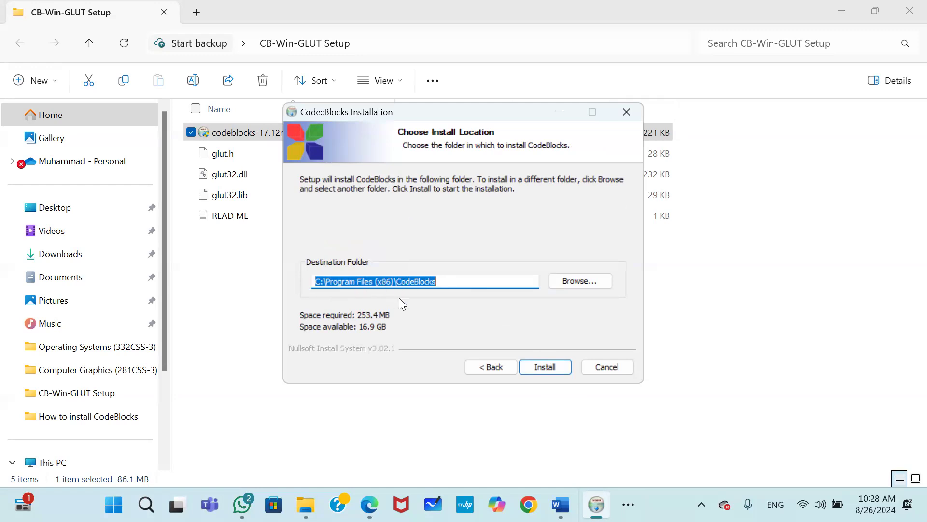
click(556, 369)
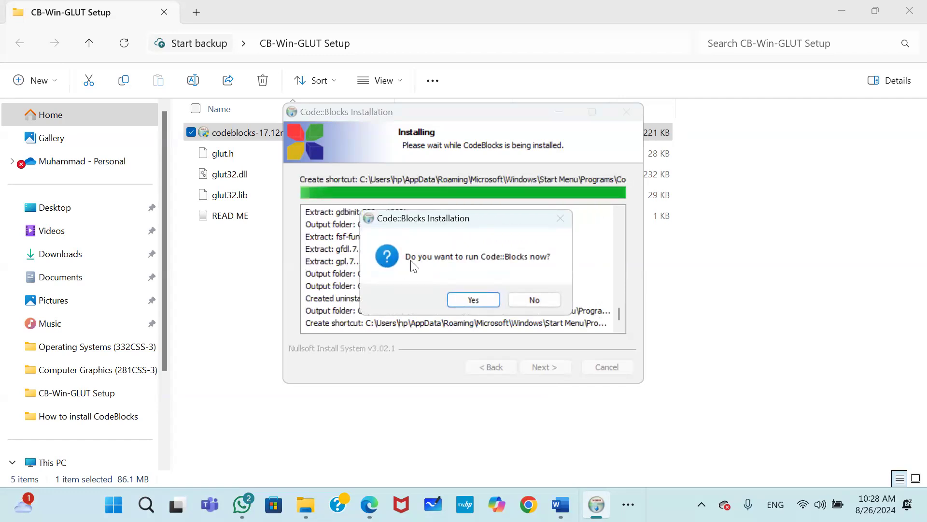
Decline running Code::Blocks immediately and finish the setup wizard
click(534, 300)
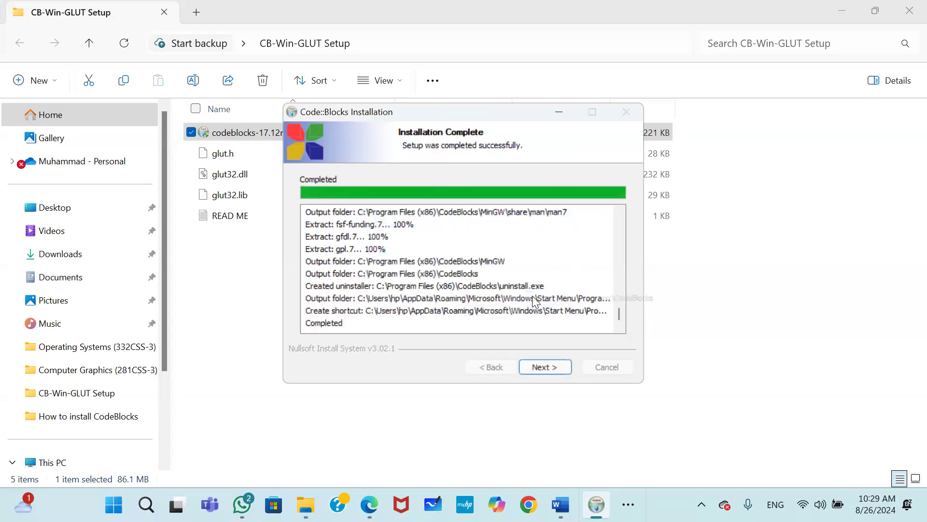
click(546, 366)
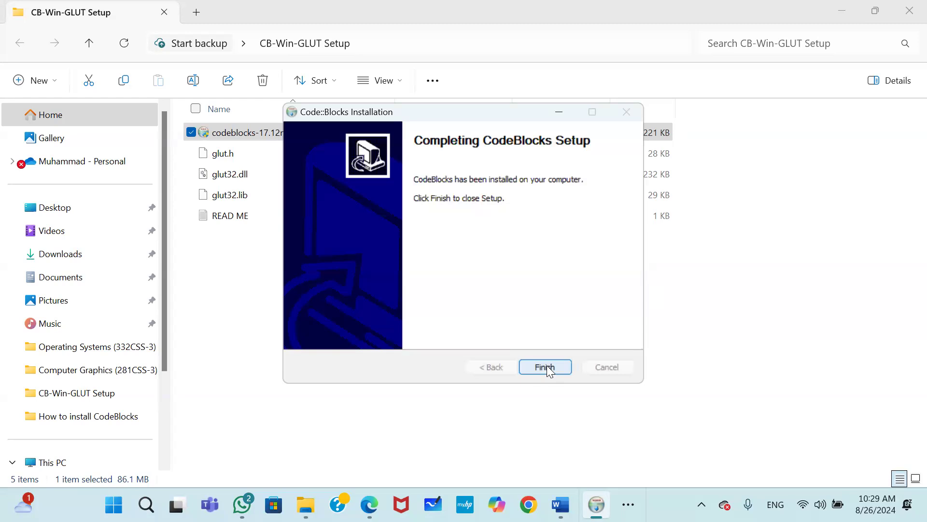
click(547, 367)
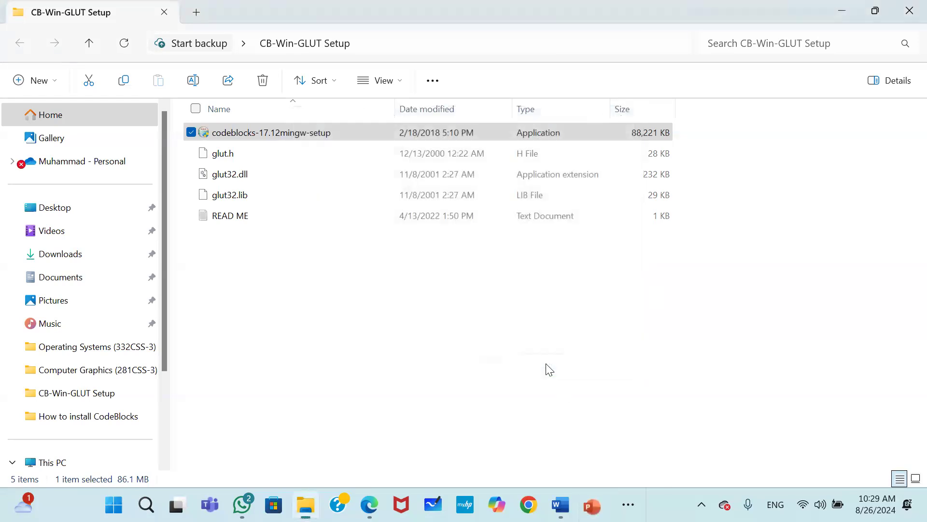
Switch to PowerPoint and present the How to Setup OpenGL slides from slide 3 through slide 4
click(841, 10)
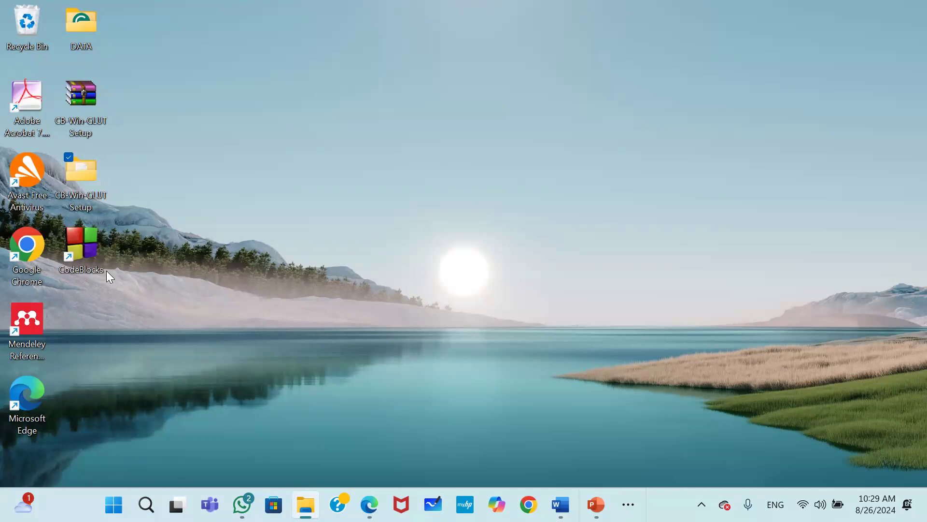
click(596, 504)
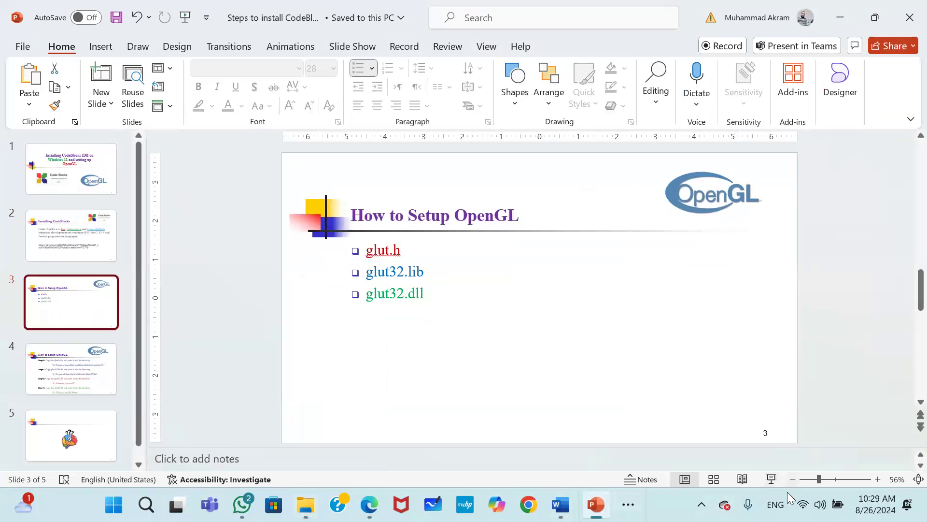
key(shift+F5)
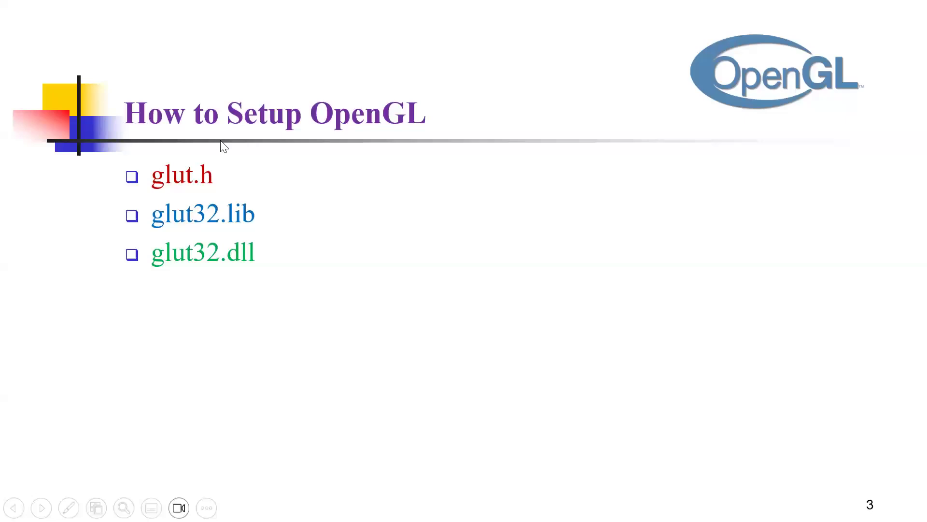
click(313, 204)
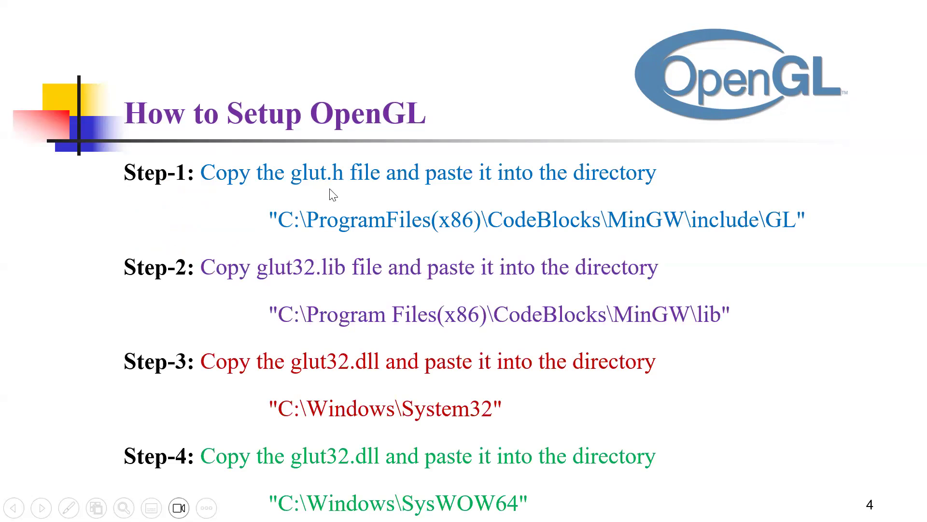
Underline the glut.h file and its target directory with the red pen, then end the slide show and discard the ink
click(69, 508)
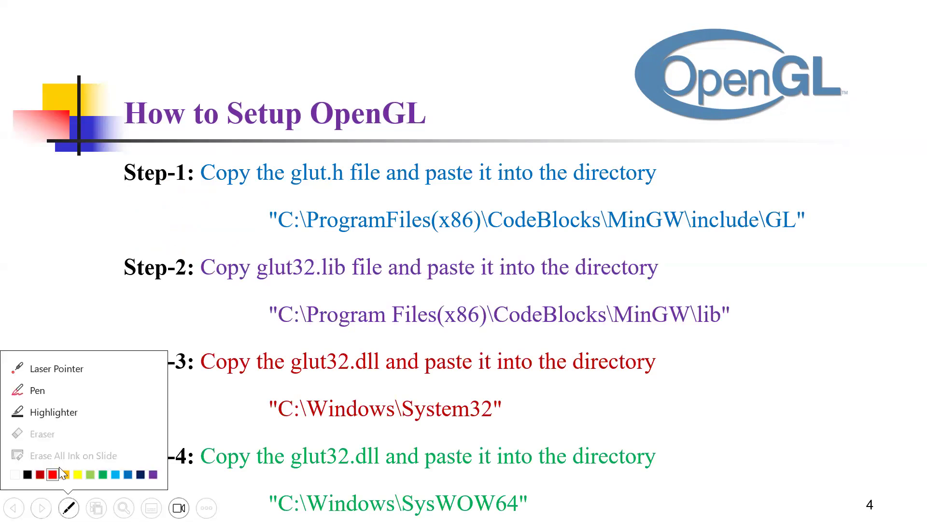
click(37, 390)
drag(293, 190, 389, 184)
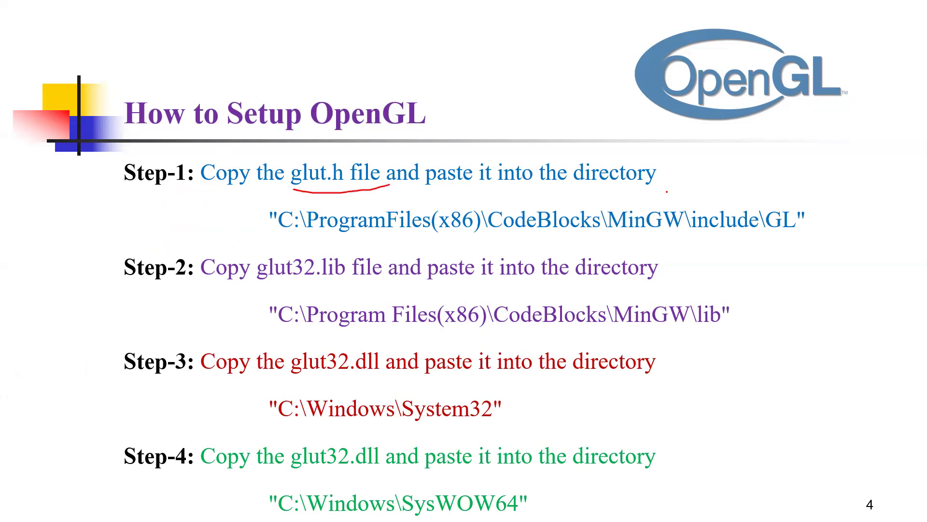
mouse_move(290, 236)
mouse_down()
mouse_move(491, 241)
mouse_move(802, 227)
mouse_up()
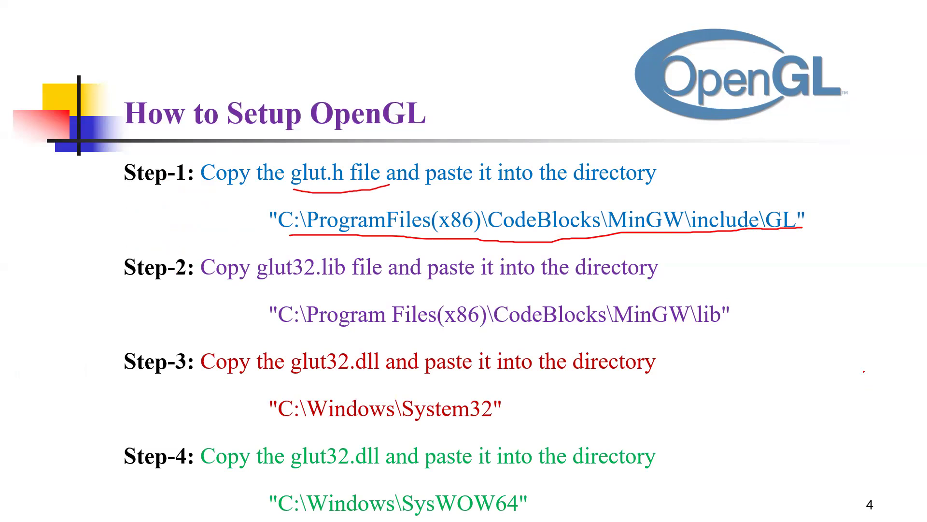
key(Escape)
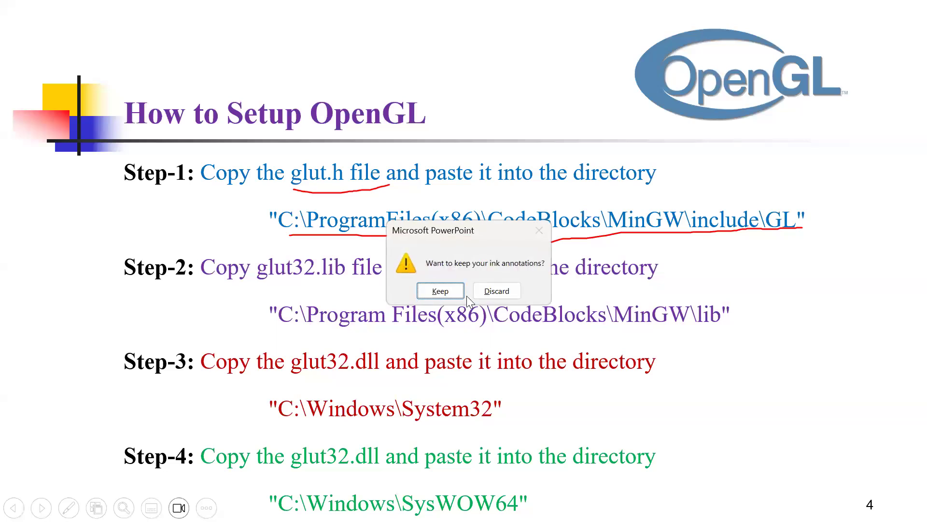
click(497, 291)
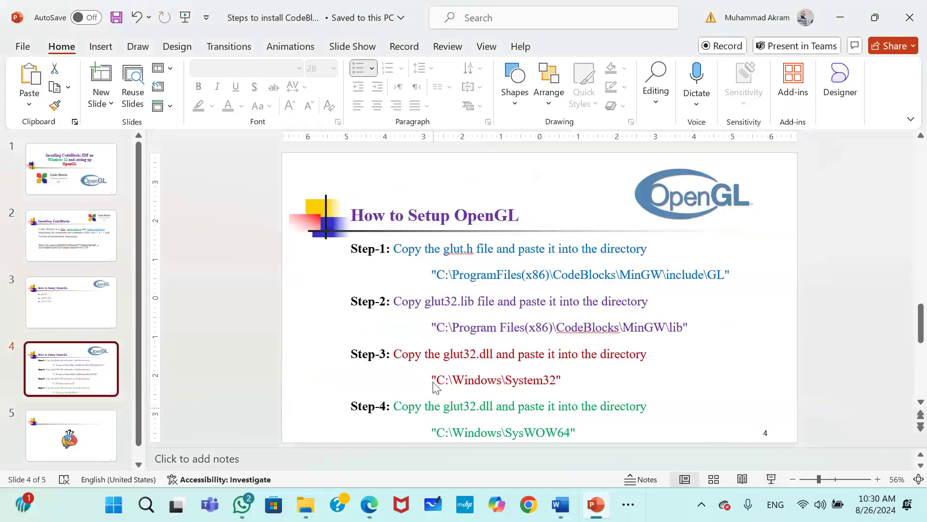
Copy glut.h from the CB-Win-GLUT Setup folder in File Explorer and arrange that window beside a smaller PowerPoint window showing the setup slide
click(305, 505)
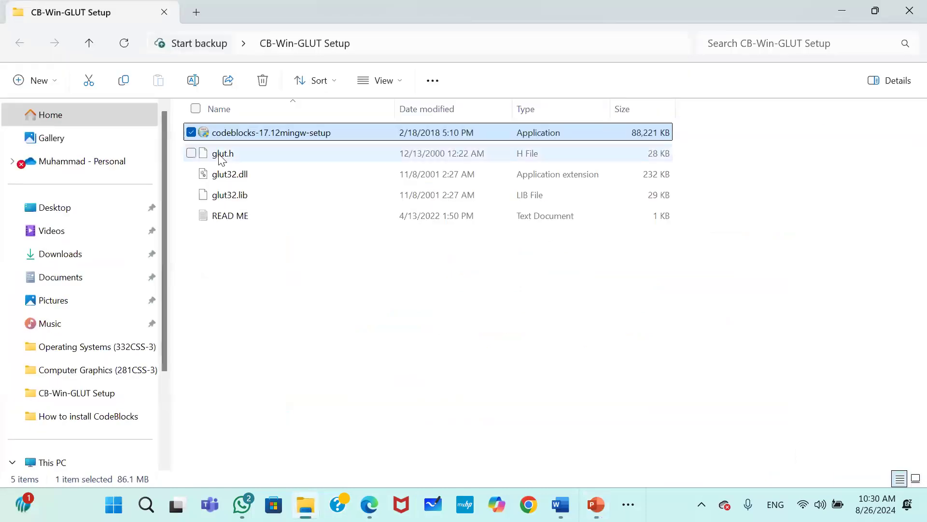
click(875, 10)
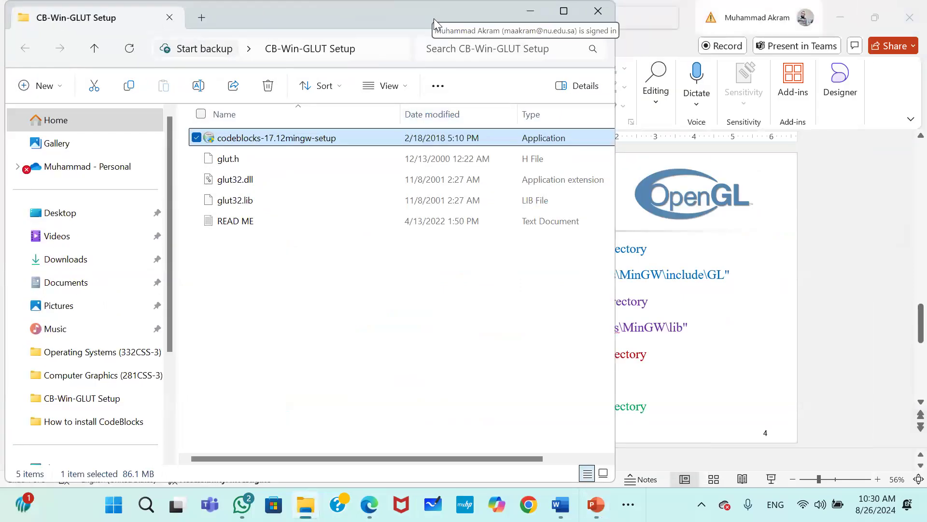
drag(434, 18, 277, 39)
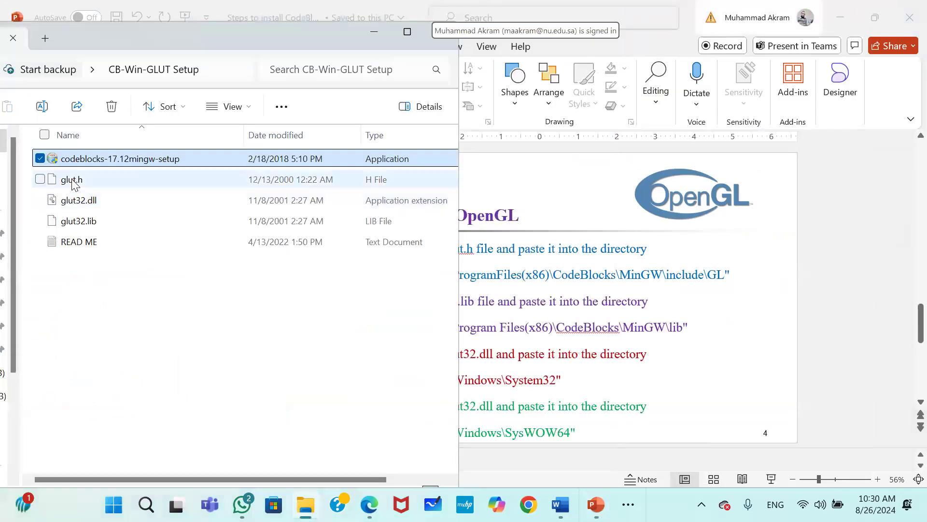
right_click(72, 181)
click(118, 197)
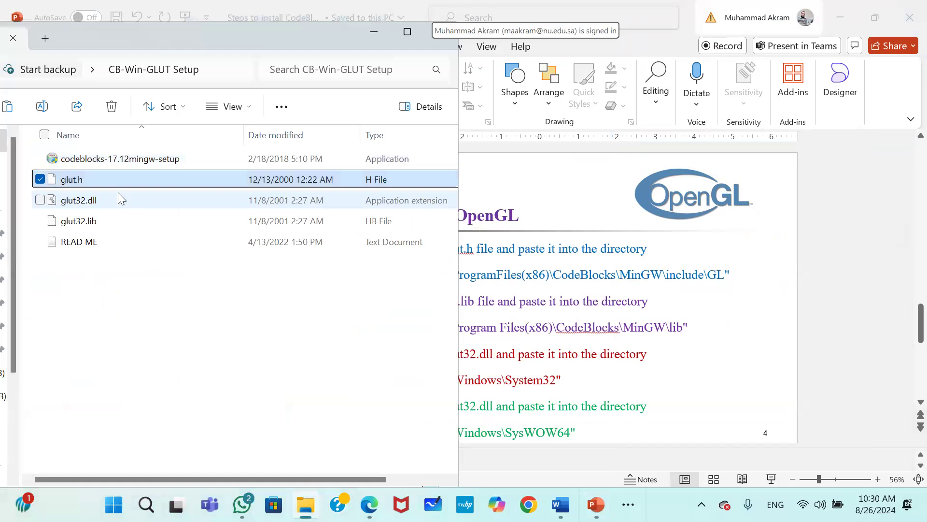
click(885, 18)
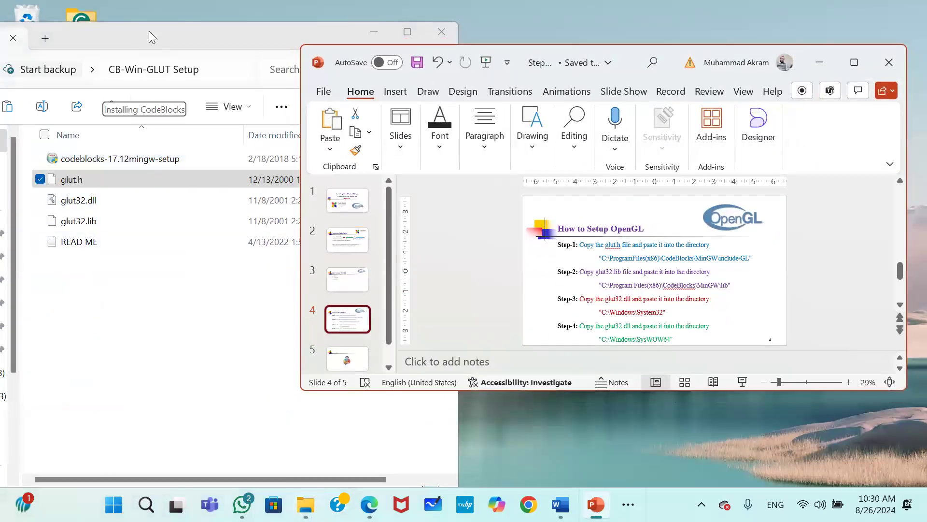
drag(153, 31, 321, 14)
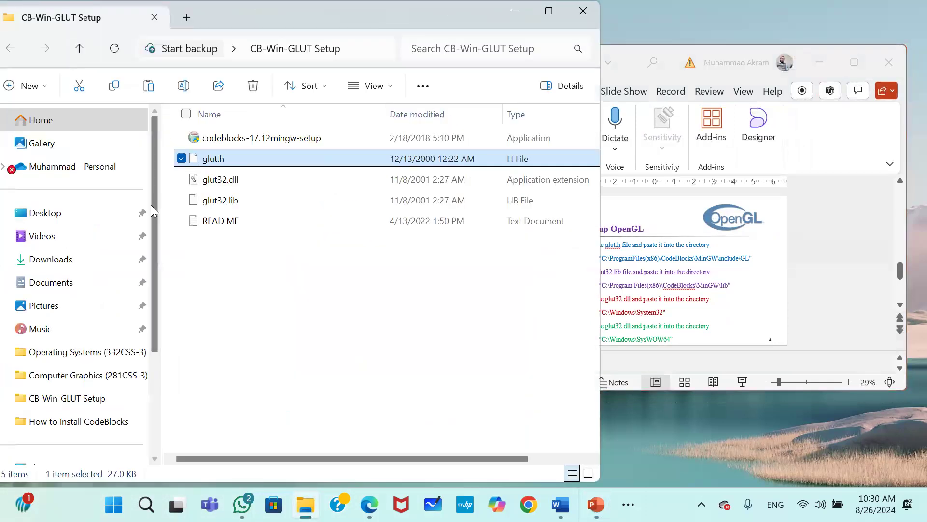
Navigate in File Explorer to the folder C:\Program Files (x86)\CodeBlocks\MinGW\include\GL
scroll(149, 283, down, 3)
click(50, 349)
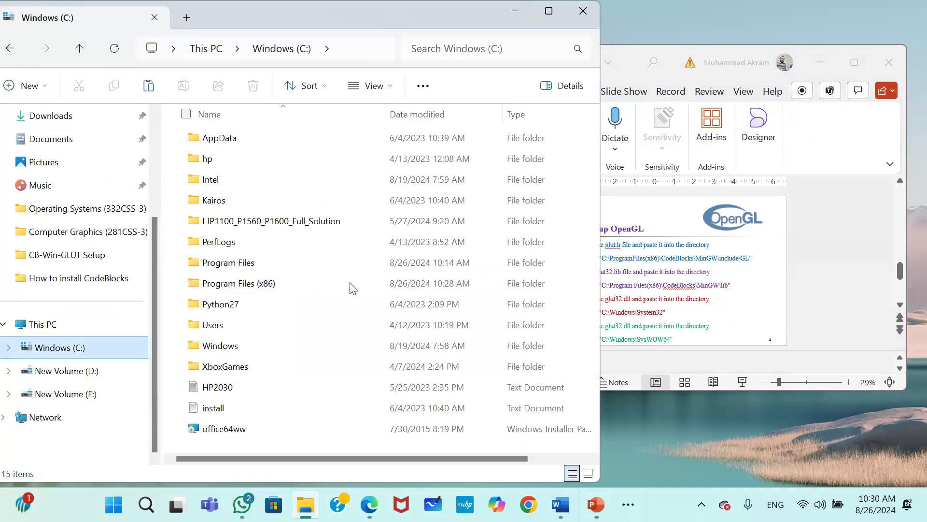
double_click(221, 285)
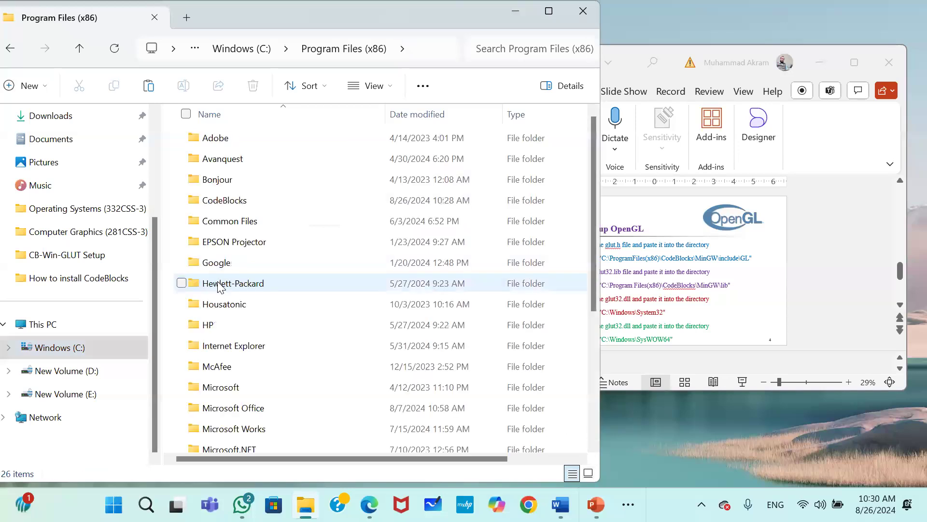
click(11, 48)
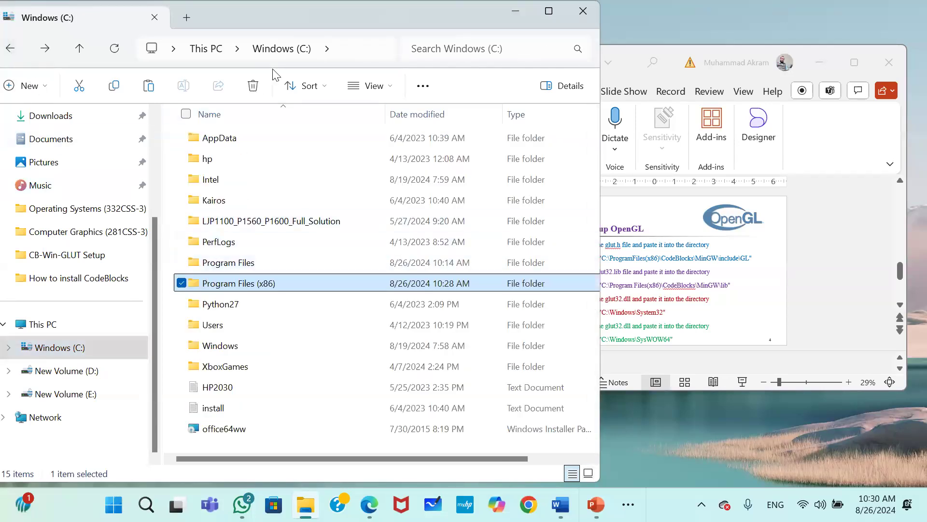
double_click(255, 287)
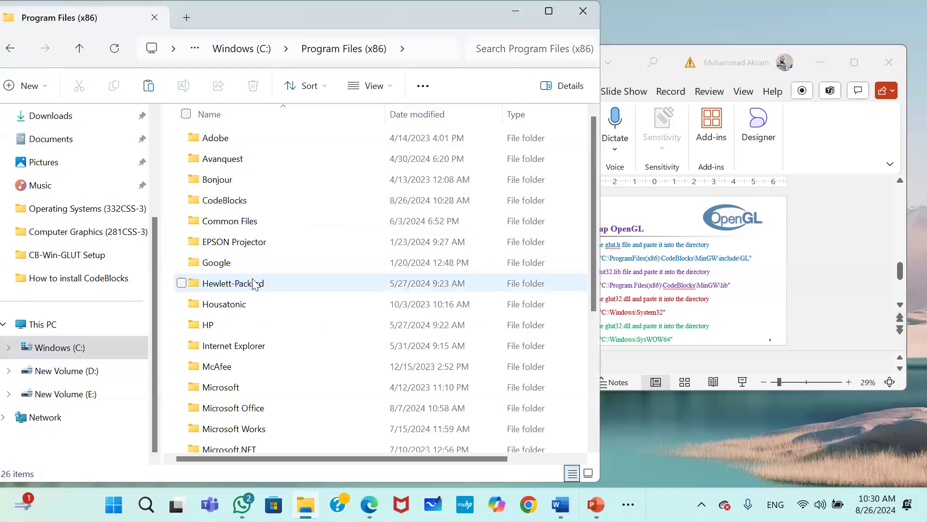
double_click(225, 200)
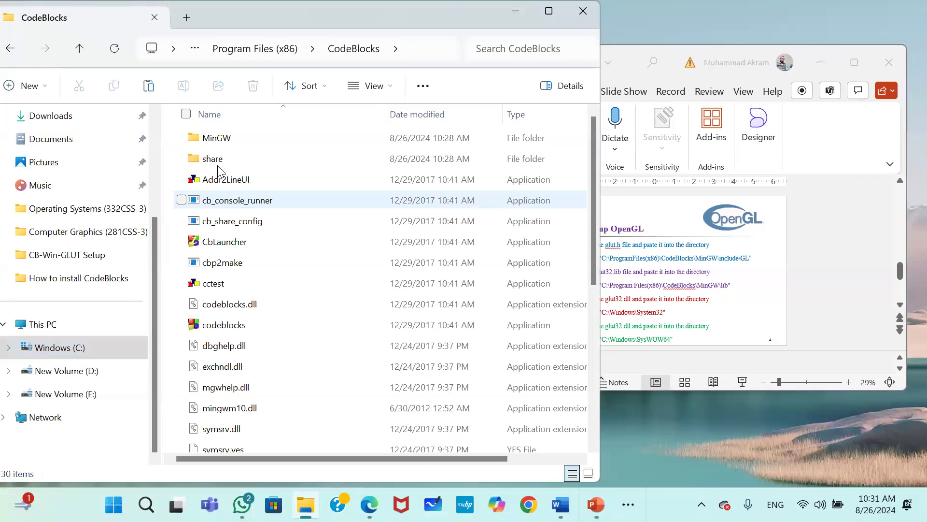
double_click(222, 140)
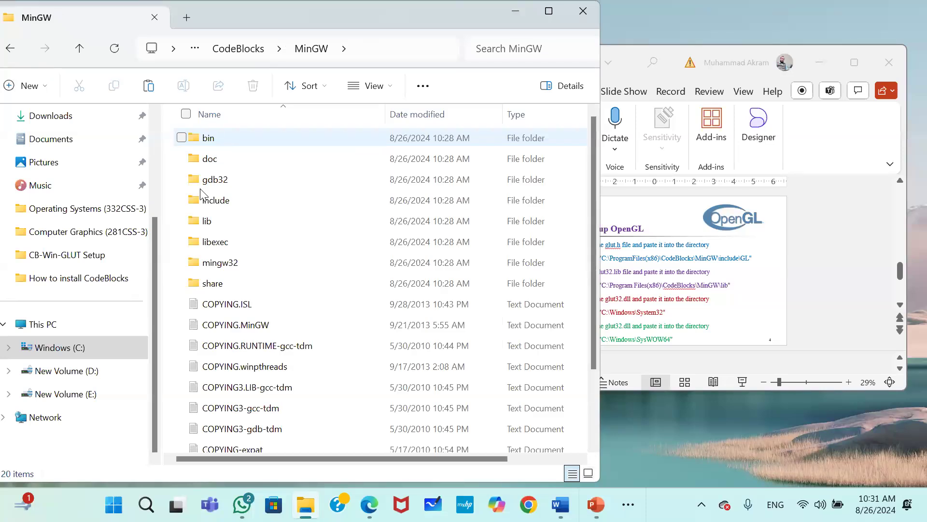
double_click(216, 201)
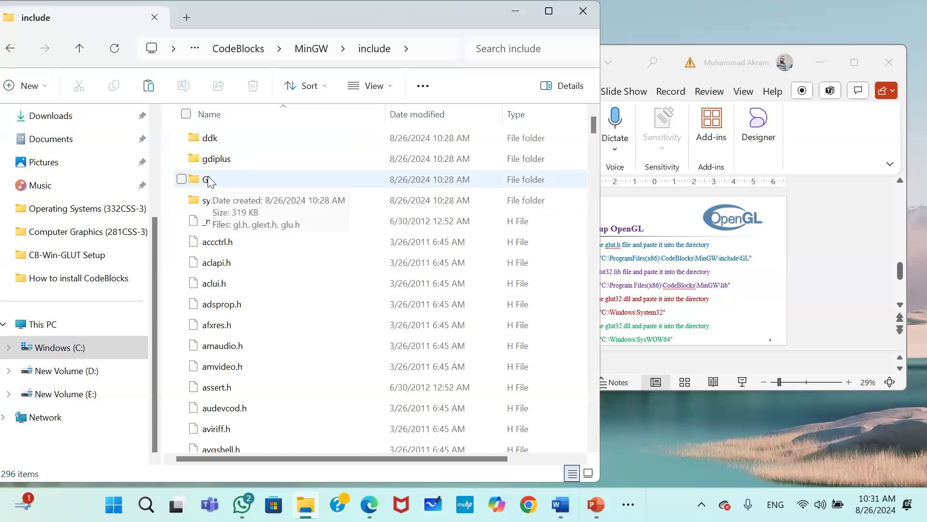
double_click(208, 180)
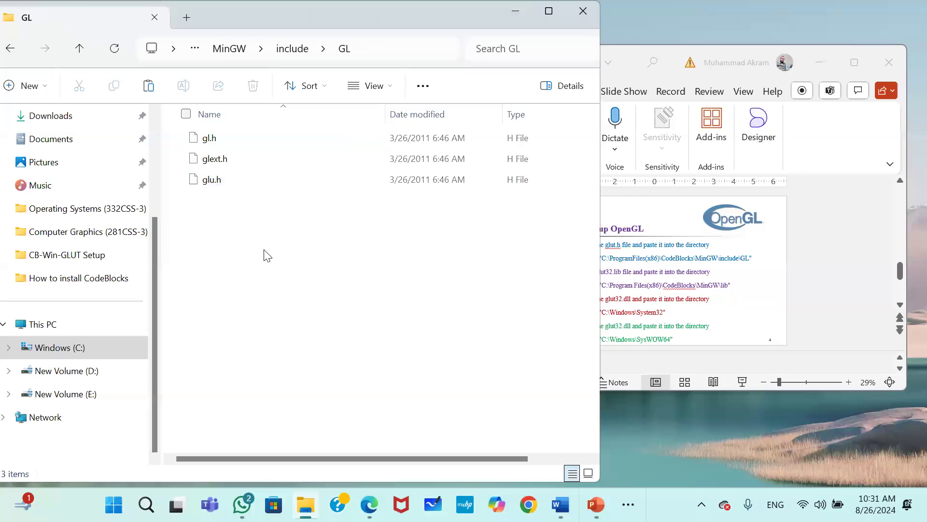
Paste the copied glut.h into the GL folder, granting administrator permission for the copy
right_click(289, 217)
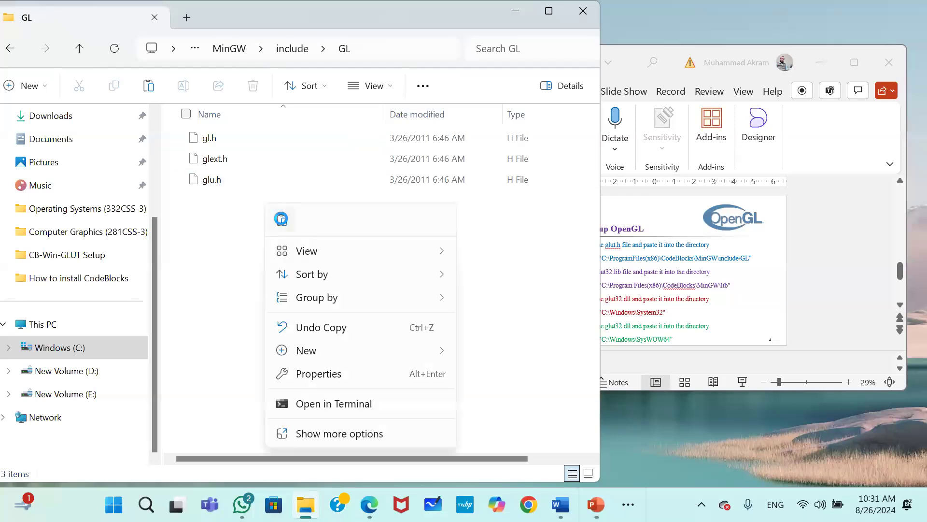
click(281, 218)
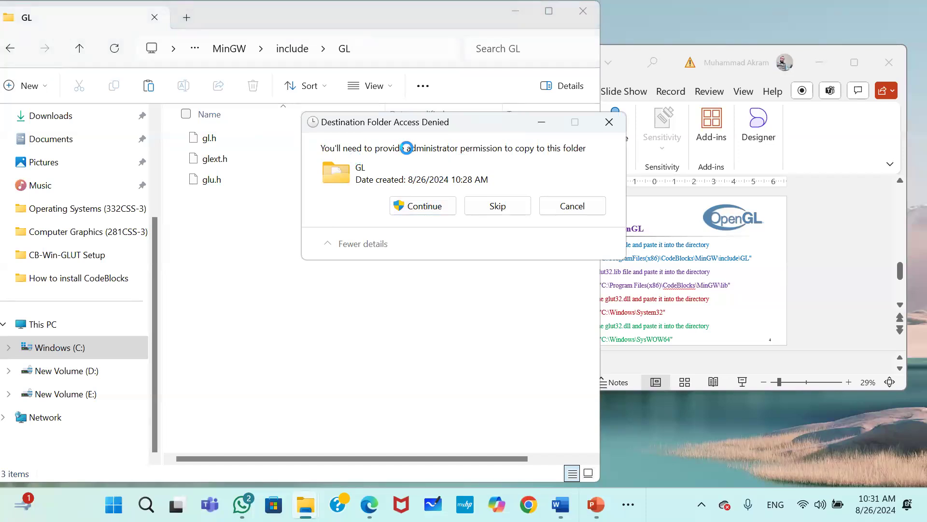
click(433, 208)
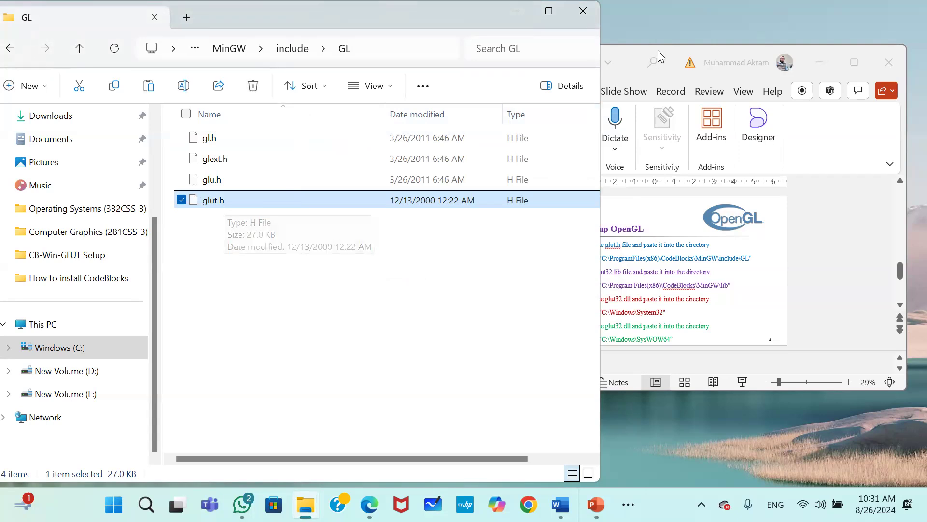
Switch to PowerPoint, maximize its window, and present slide 4 to read the Step-2 instructions for glut32.lib, ending the show after
double_click(629, 52)
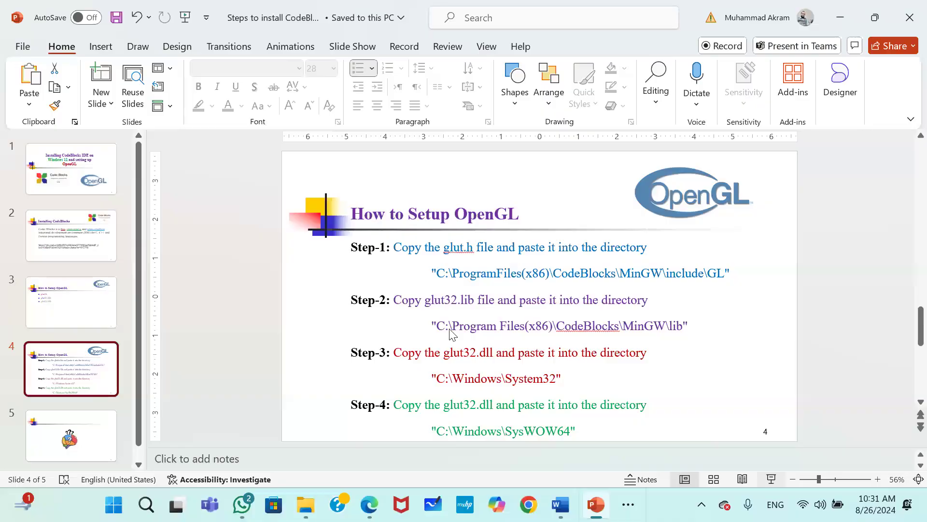
key(shift+F5)
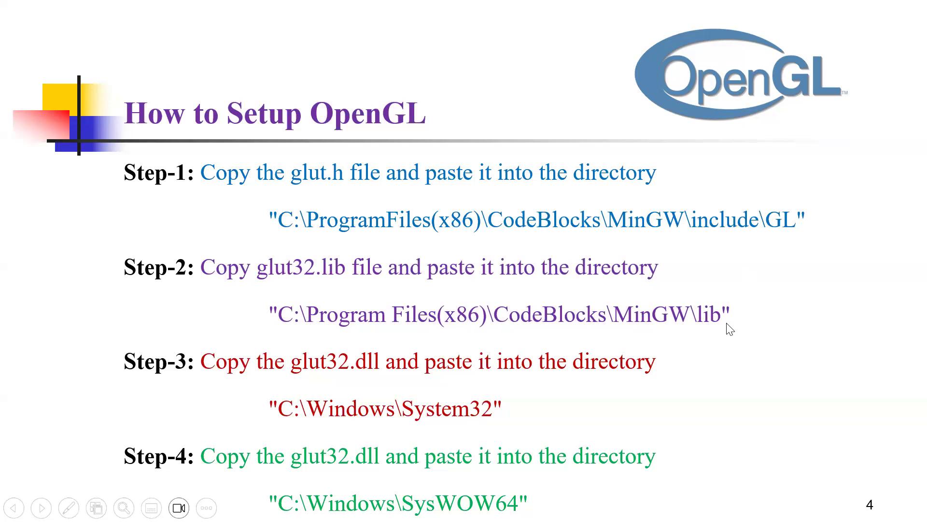
key(Escape)
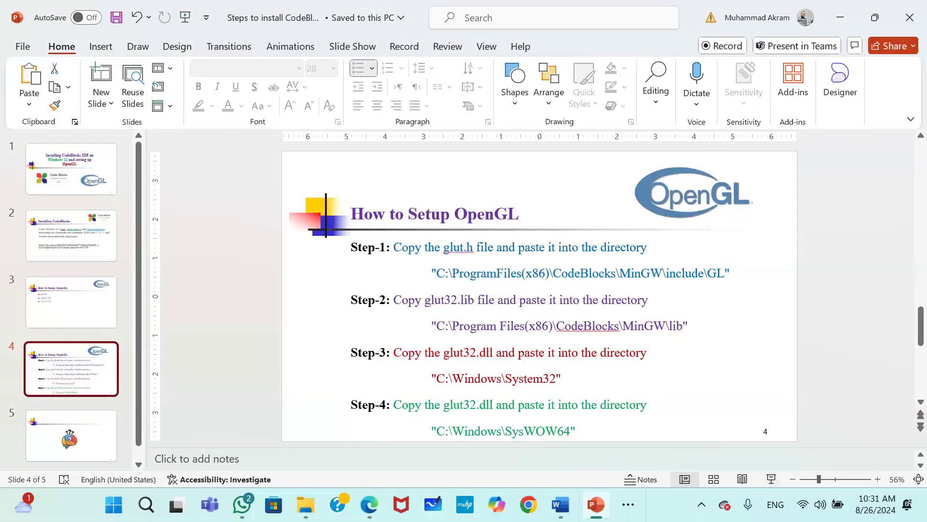
Switch to File Explorer, copy glut32.lib from the Desktop's CB-Win-GLUT Setup folder, and restore PowerPoint to a smaller window beside it
click(306, 504)
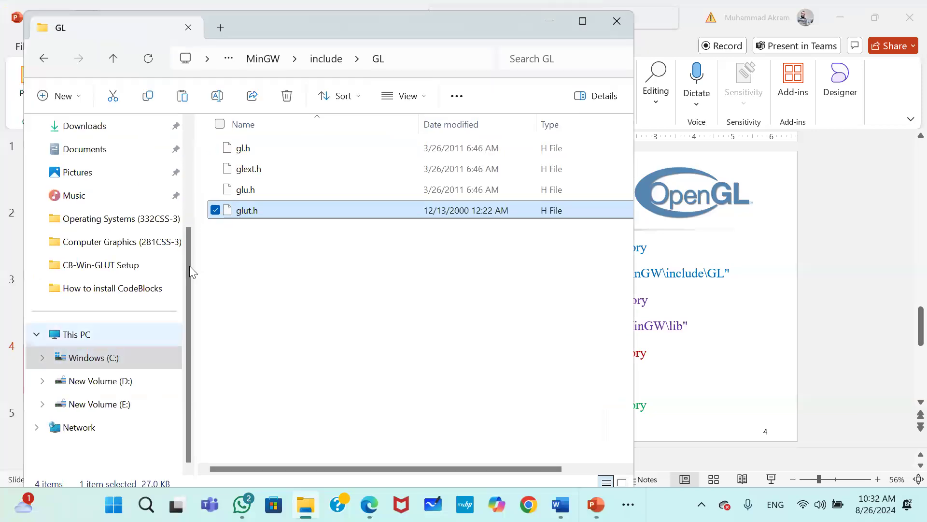
scroll(106, 203, up, 3)
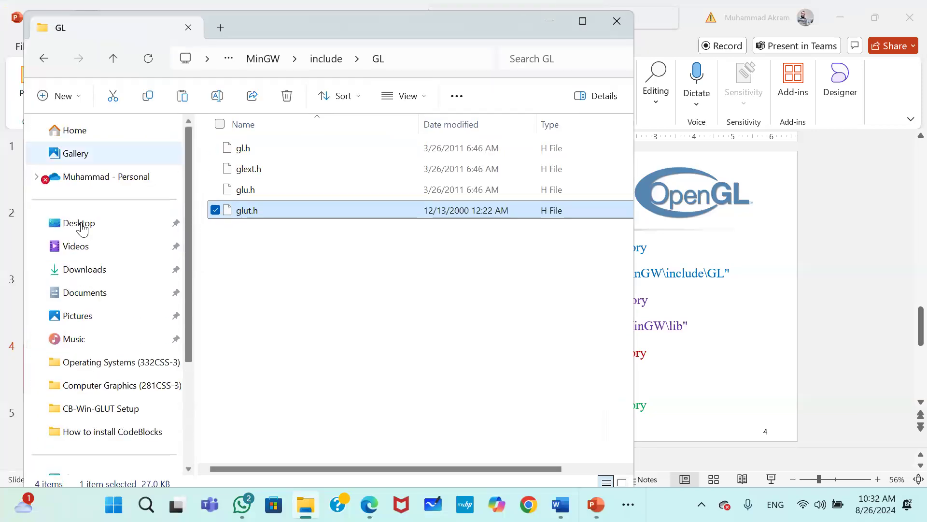
double_click(258, 159)
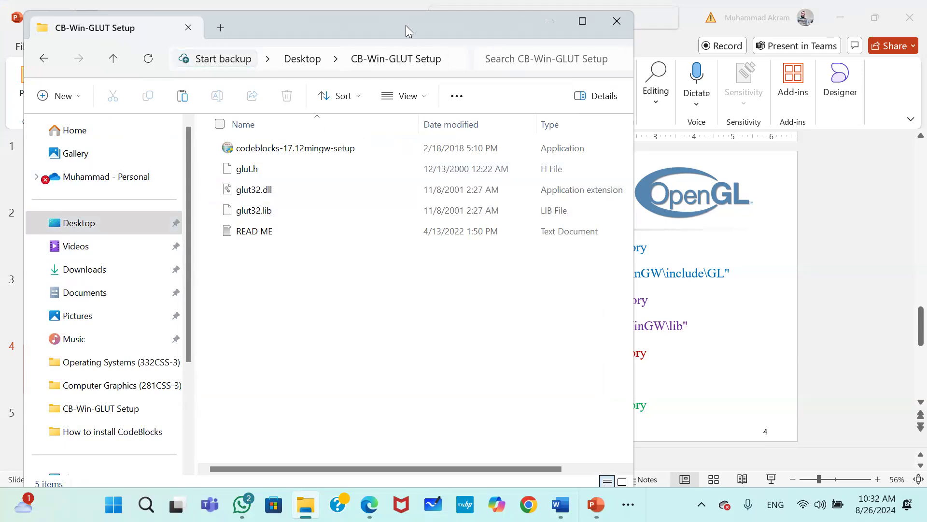
drag(406, 25, 303, 37)
click(151, 225)
right_click(153, 229)
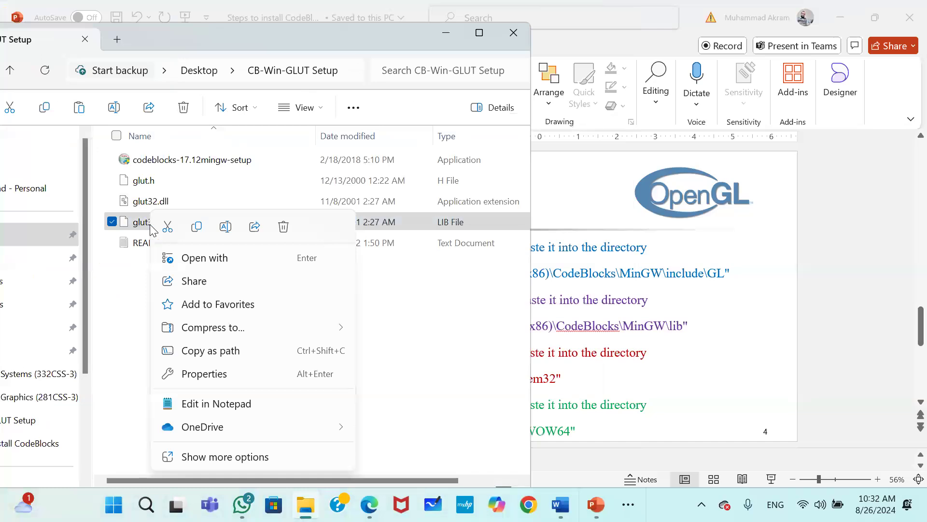
click(201, 232)
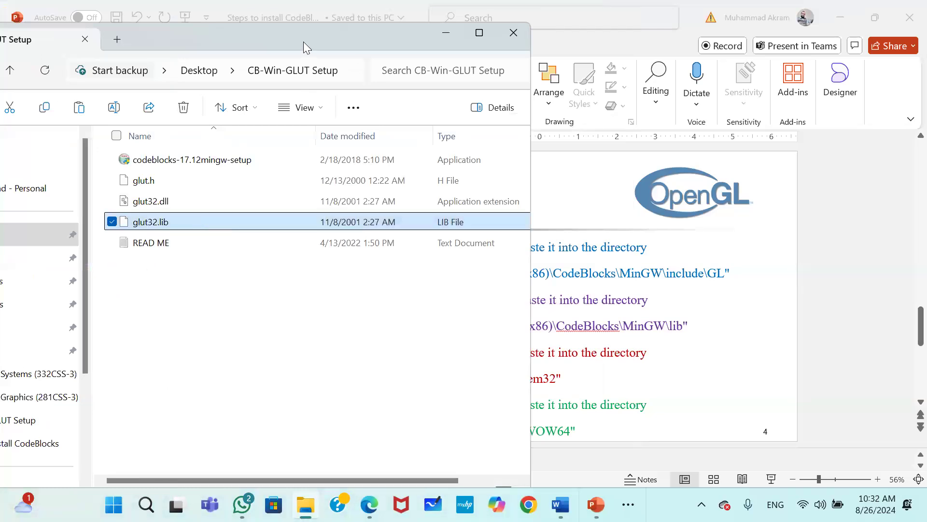
click(884, 18)
click(887, 23)
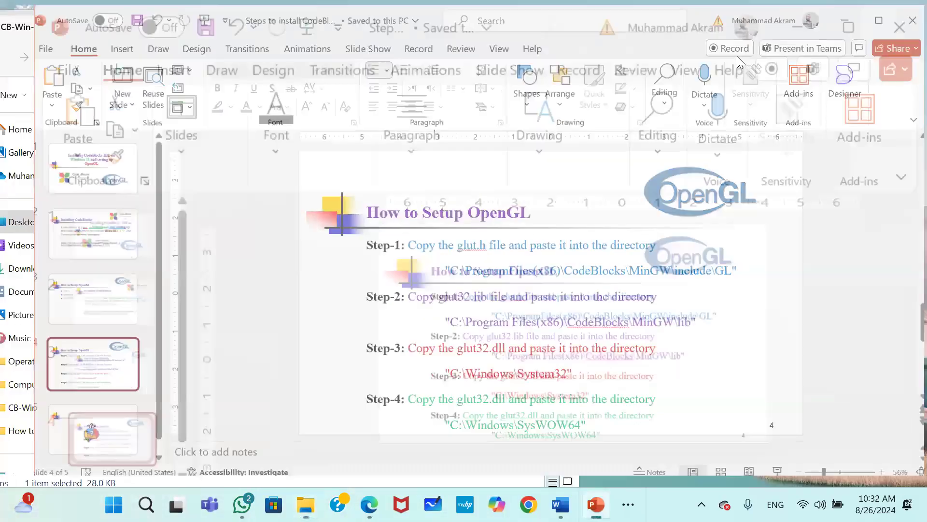
Open the Program Files (x86) folder on the Windows (C:) drive in File Explorer
click(138, 319)
scroll(73, 338, down, 3)
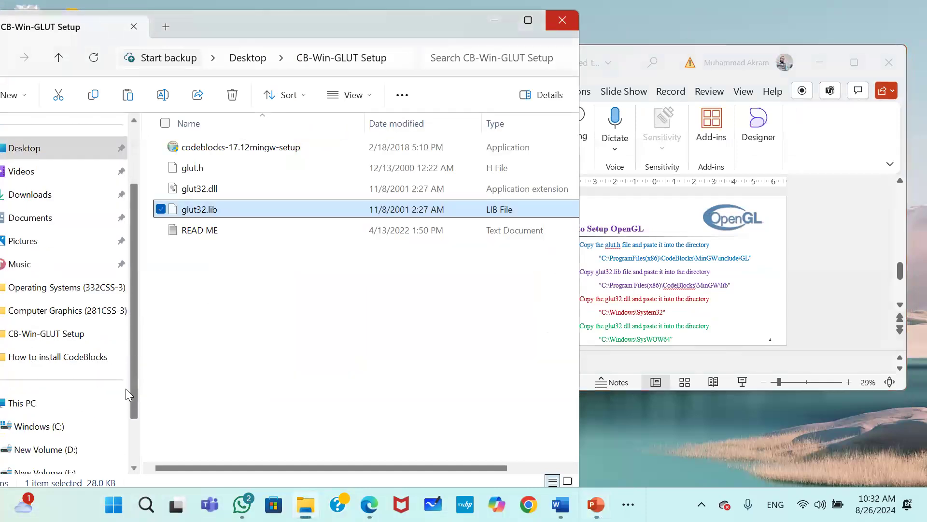
click(36, 386)
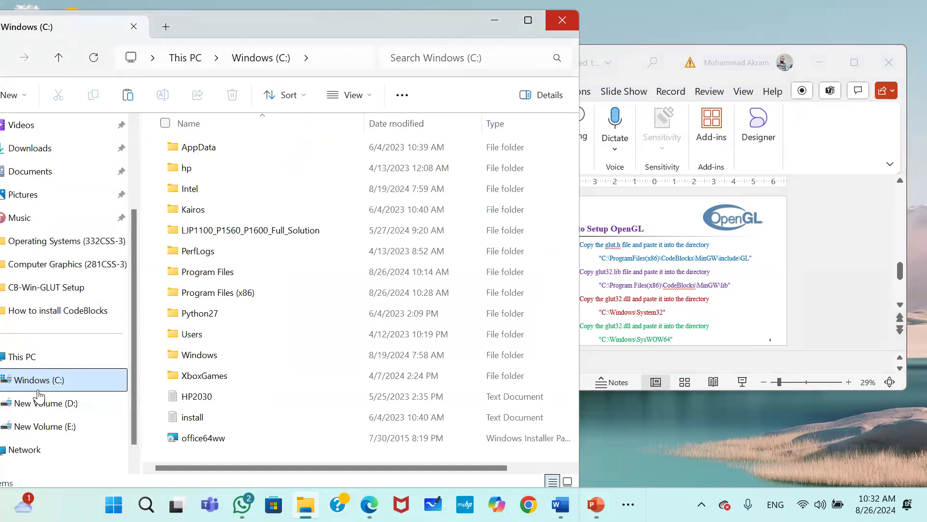
double_click(215, 294)
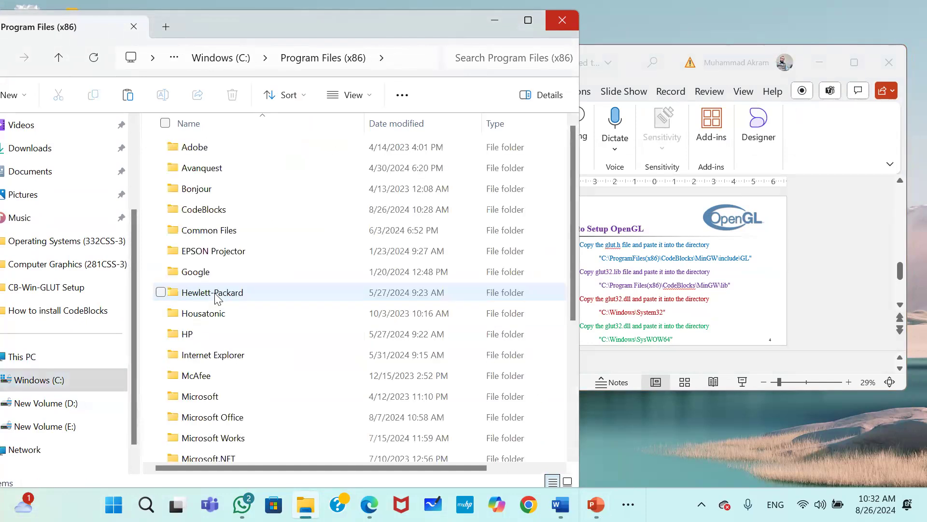
click(60, 57)
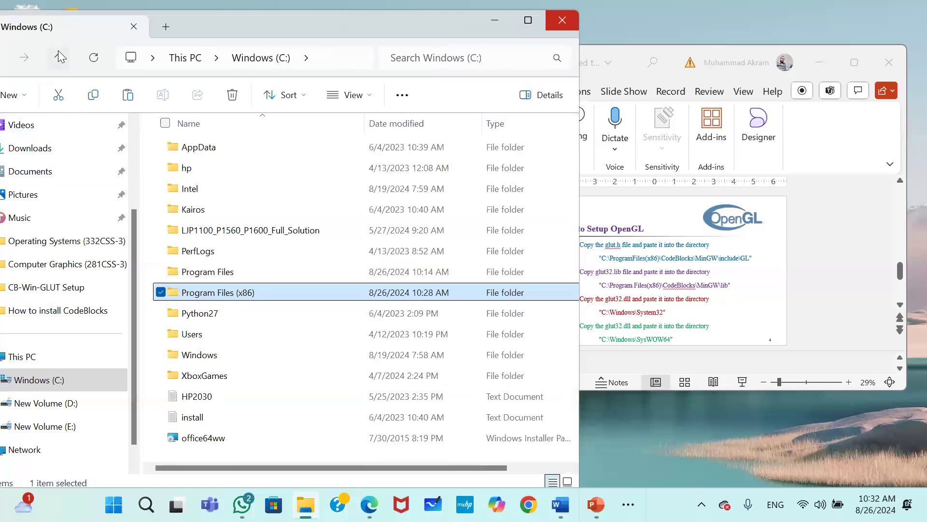
click(204, 273)
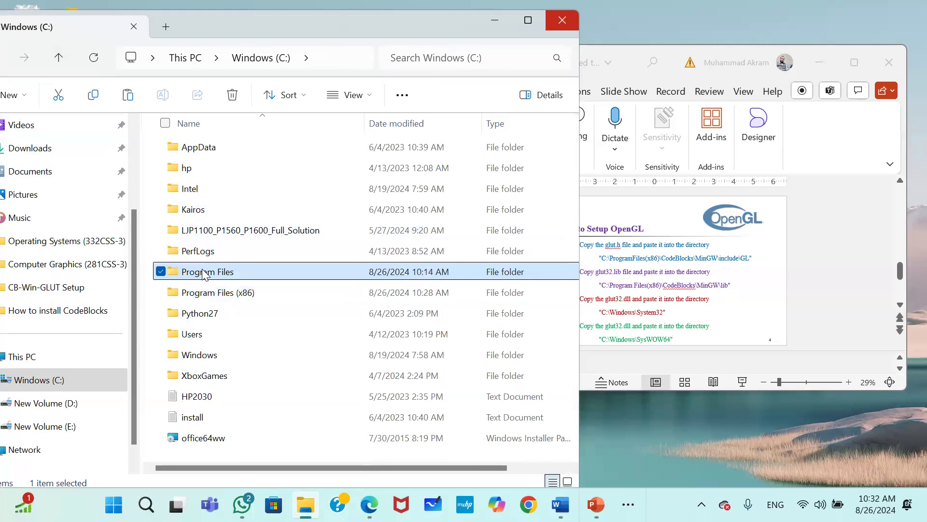
double_click(220, 294)
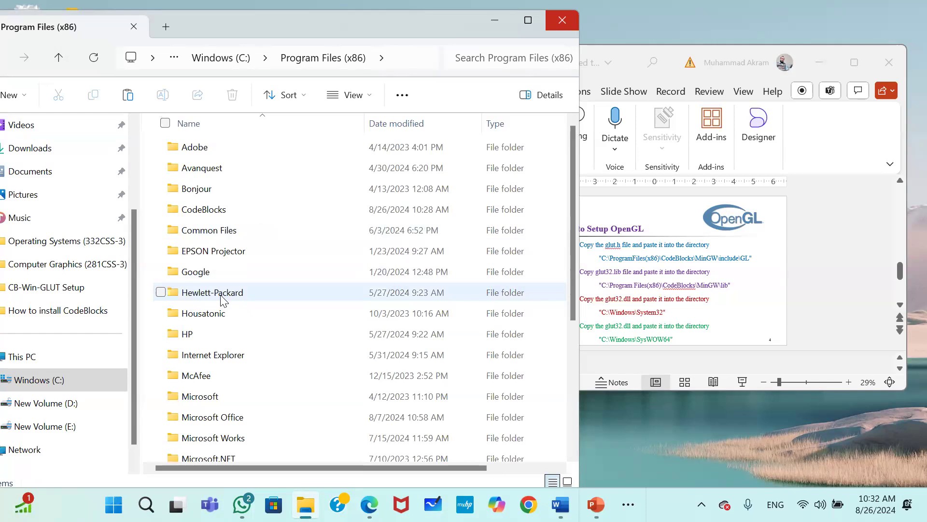
Open CodeBlocks\MinGW\lib and paste glut32.lib there, granting administrator permission for the copy
double_click(211, 211)
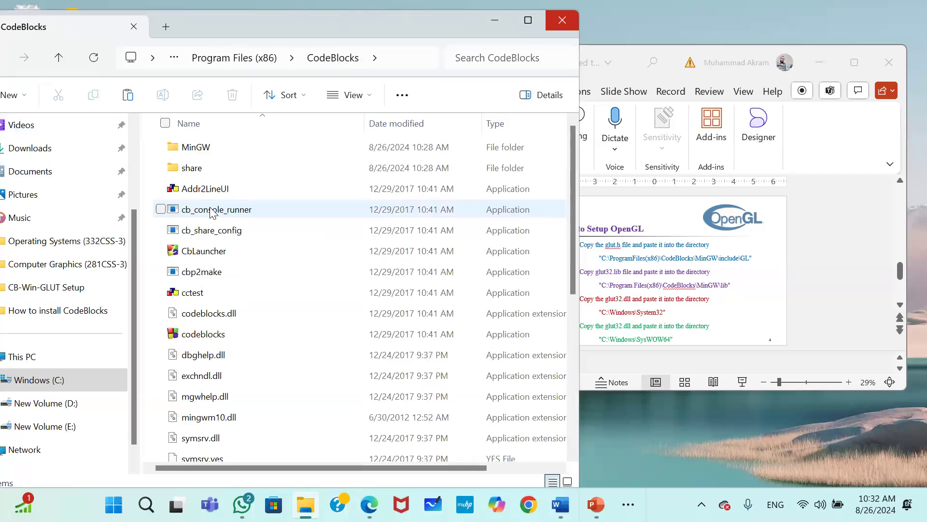
double_click(194, 149)
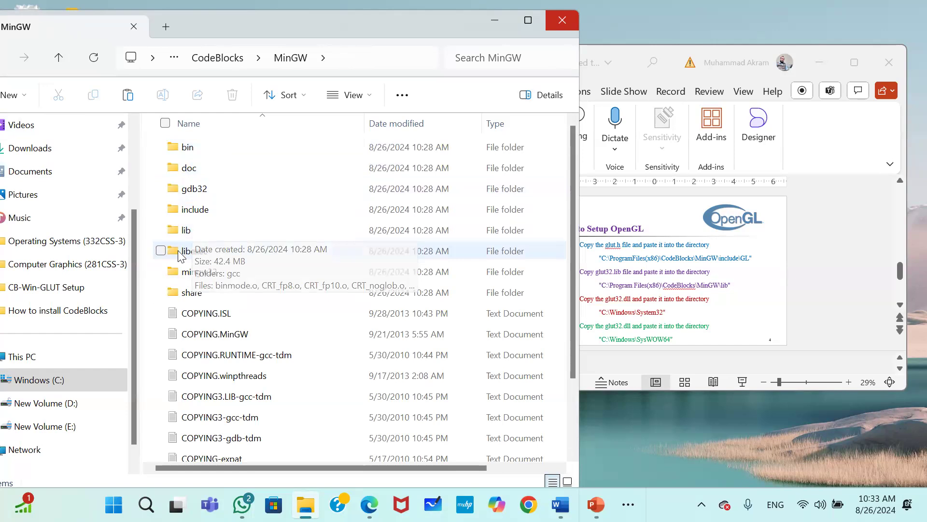
double_click(186, 229)
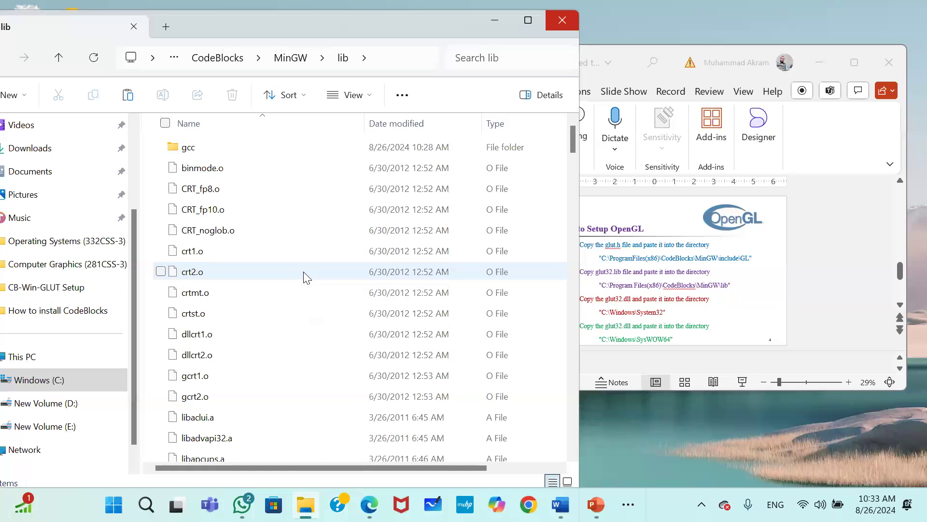
key(ctrl+v)
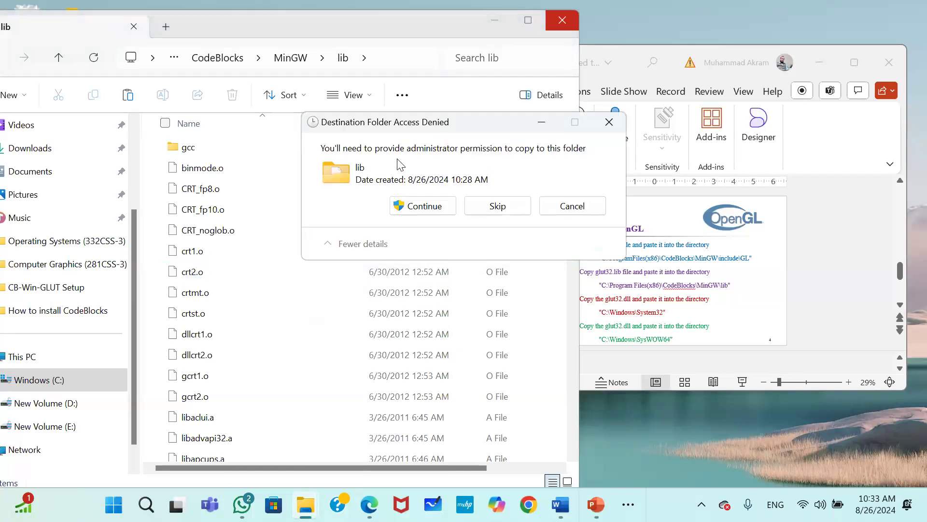
click(428, 208)
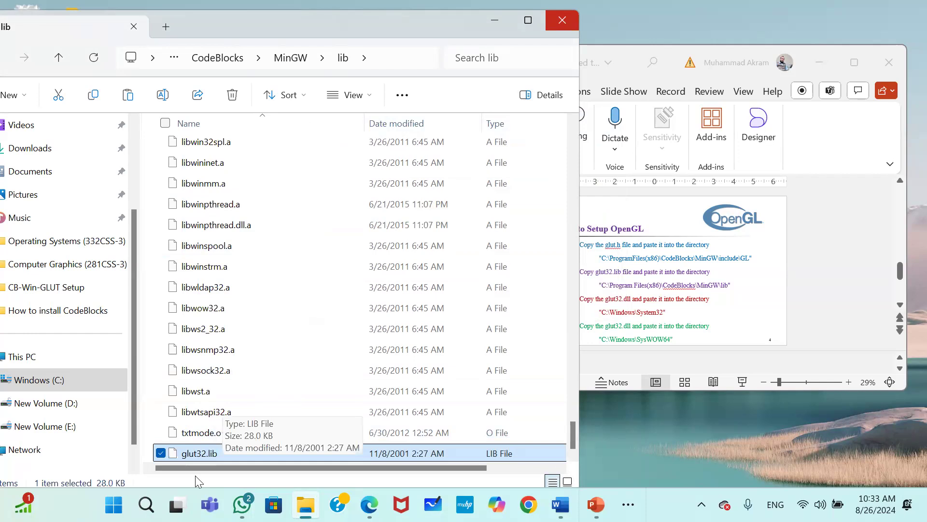
Switch to PowerPoint, maximize its window, and present slide 4 to read the Step-3 instructions for glut32.dll before ending the show
click(637, 56)
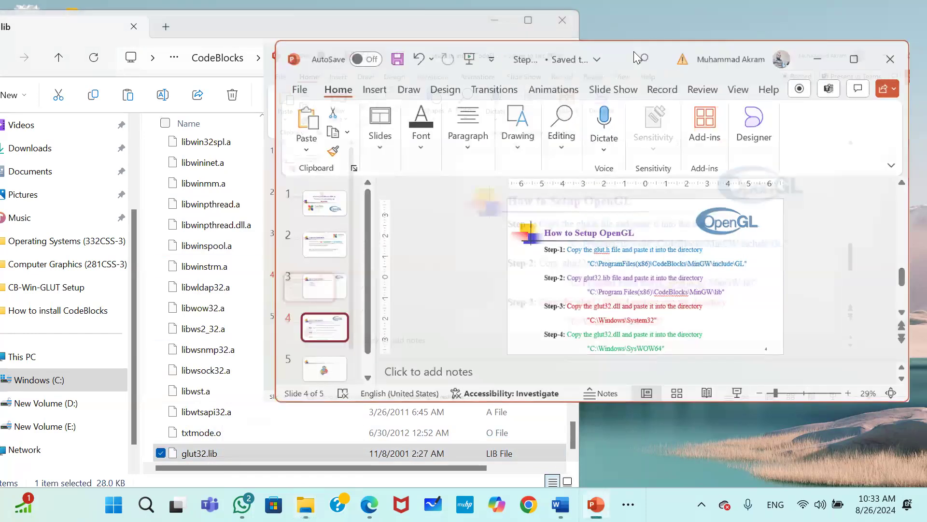
double_click(634, 52)
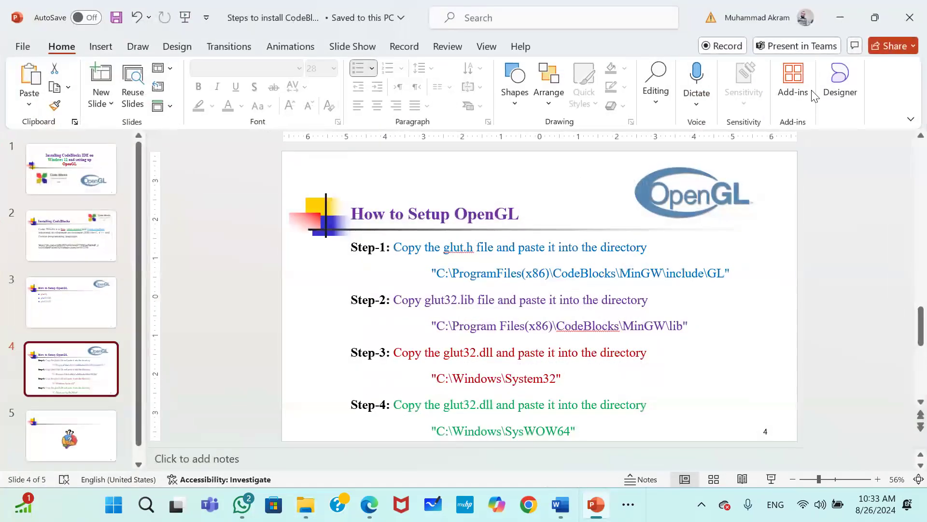
click(772, 479)
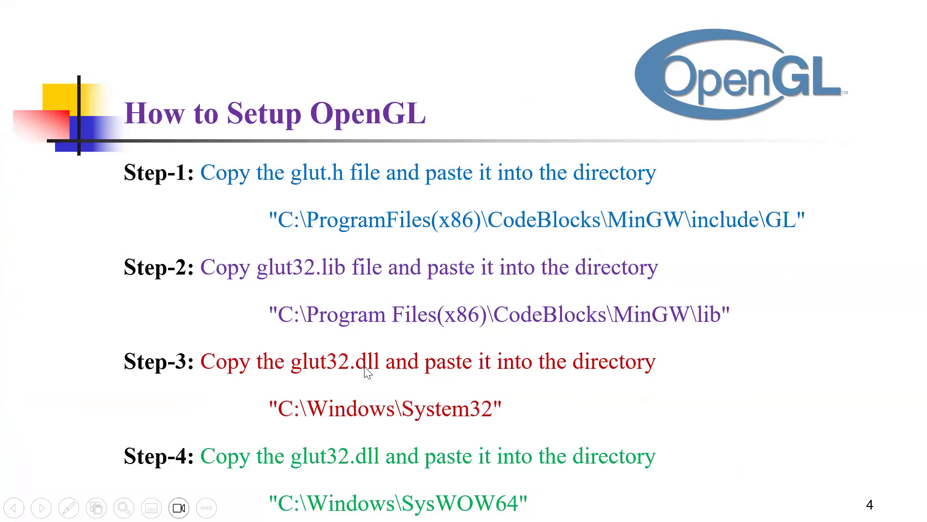
key(Escape)
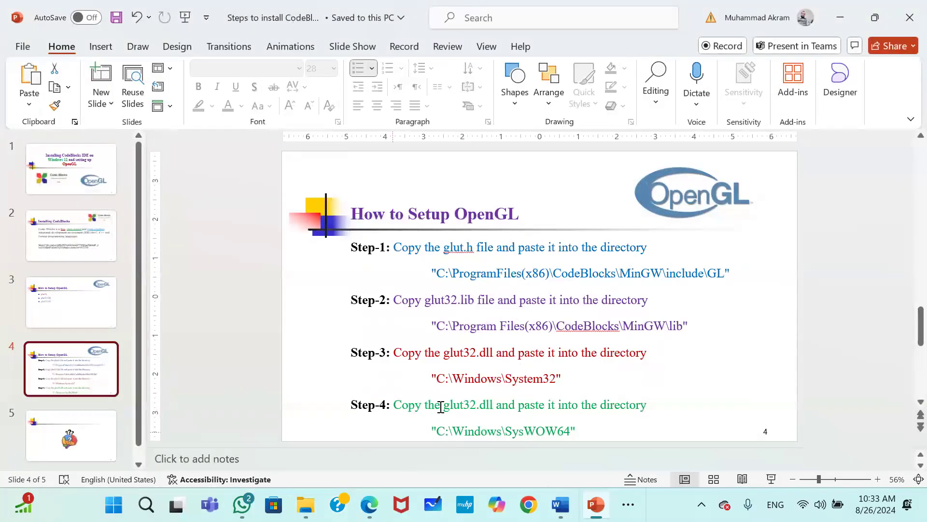
Switch to File Explorer, copy glut32.dll from the Desktop's CB-Win-GLUT Setup folder, and restore PowerPoint to a smaller window
key(alt+Tab)
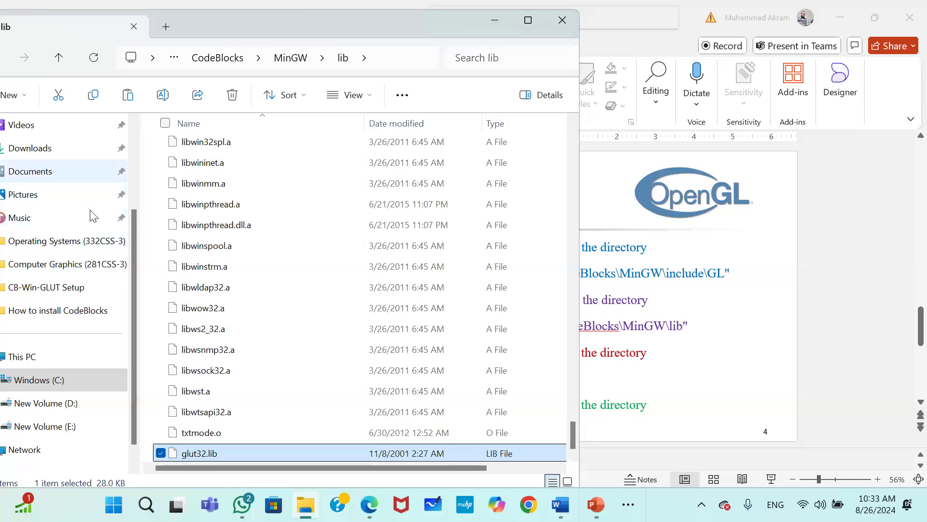
scroll(29, 232, up, 3)
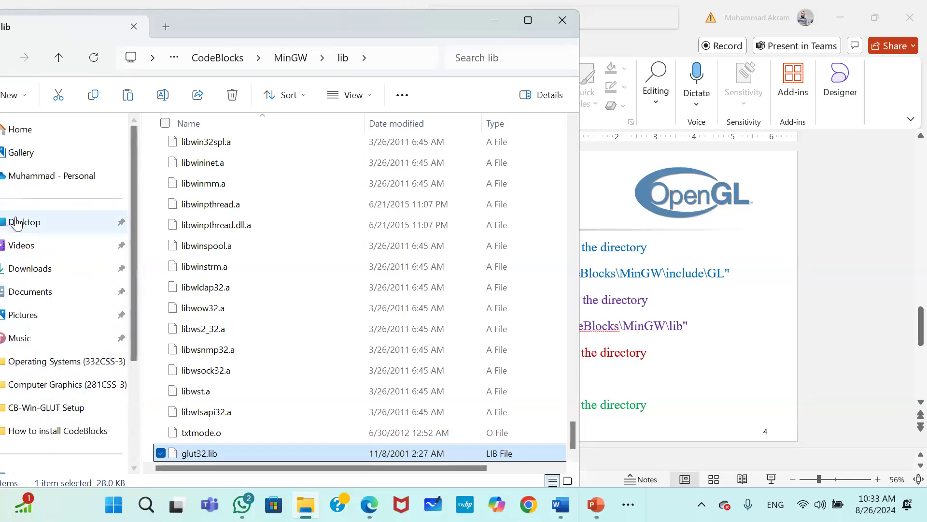
click(21, 222)
double_click(191, 157)
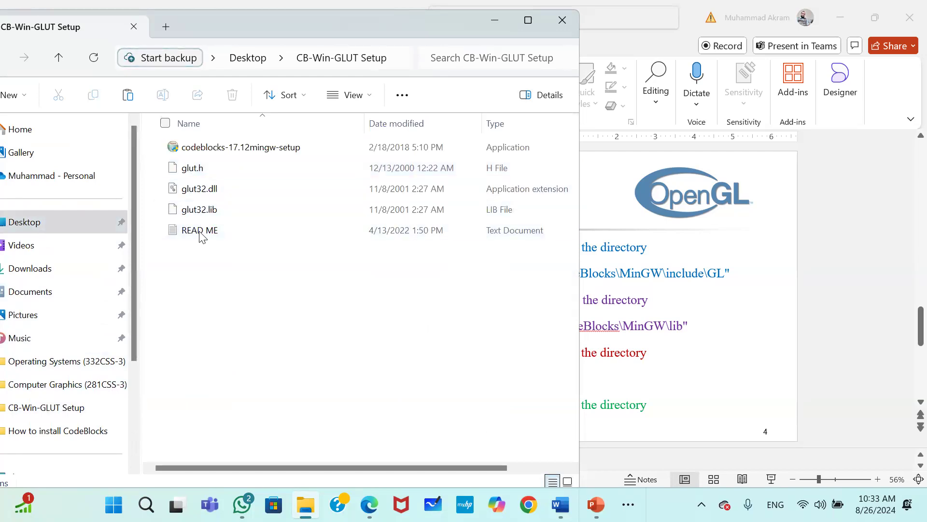
right_click(197, 189)
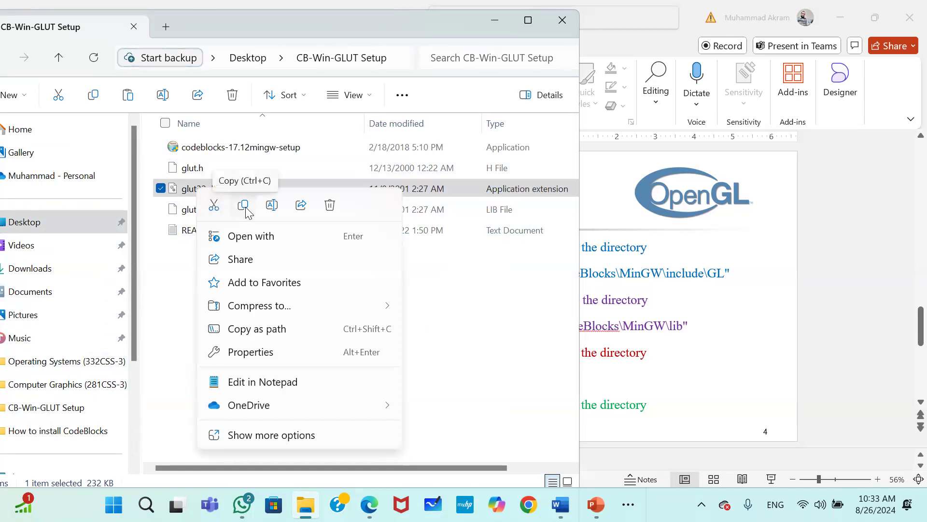
click(244, 206)
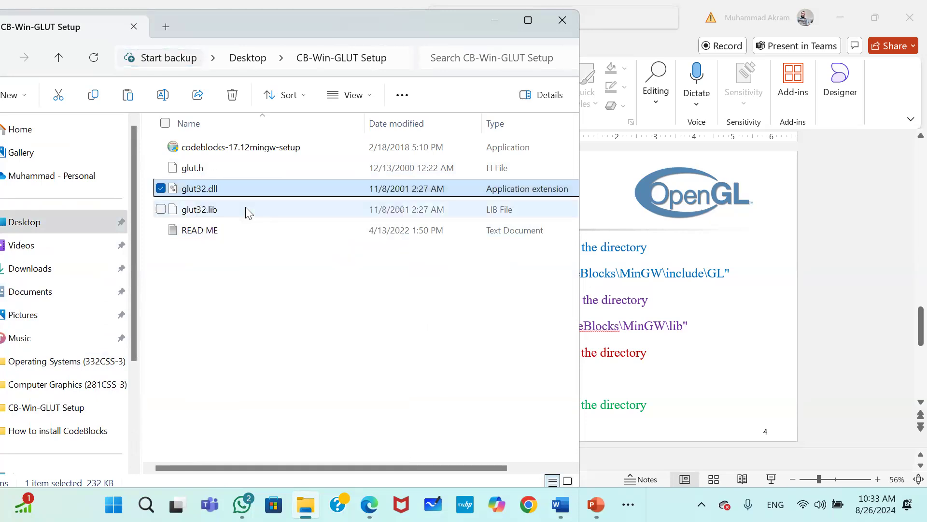
click(870, 19)
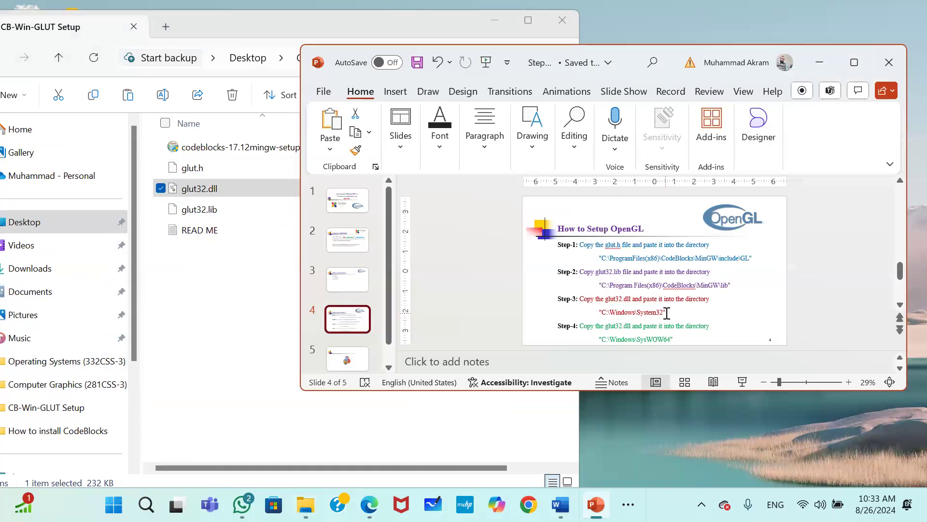
In File Explorer, open the System32 folder inside the Windows folder on the Windows (C:) drive
click(132, 341)
scroll(128, 367, down, 2)
click(31, 381)
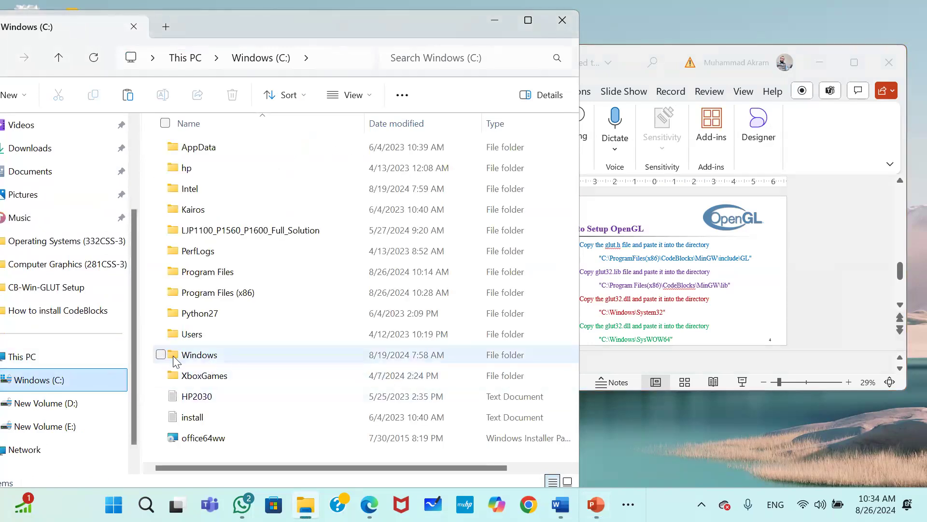
click(207, 361)
double_click(206, 360)
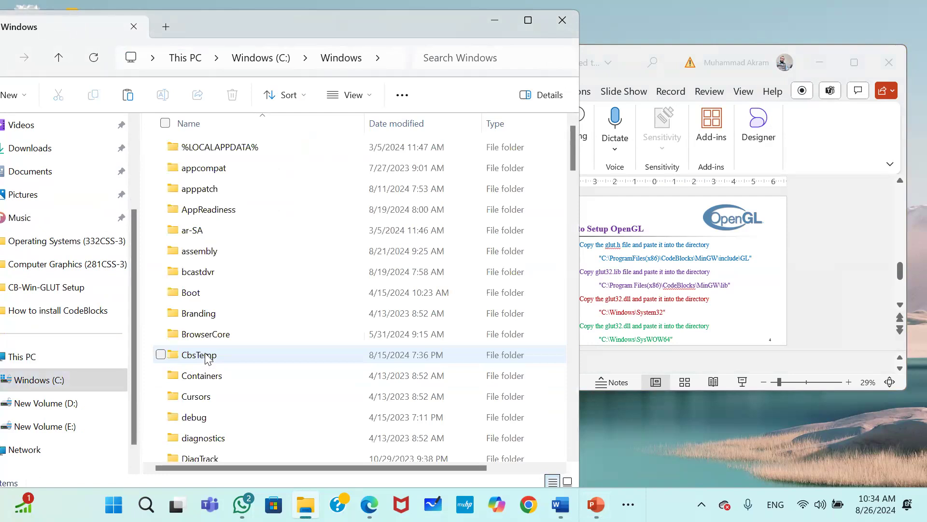
click(215, 190)
key(s)
key(s)
key(s)
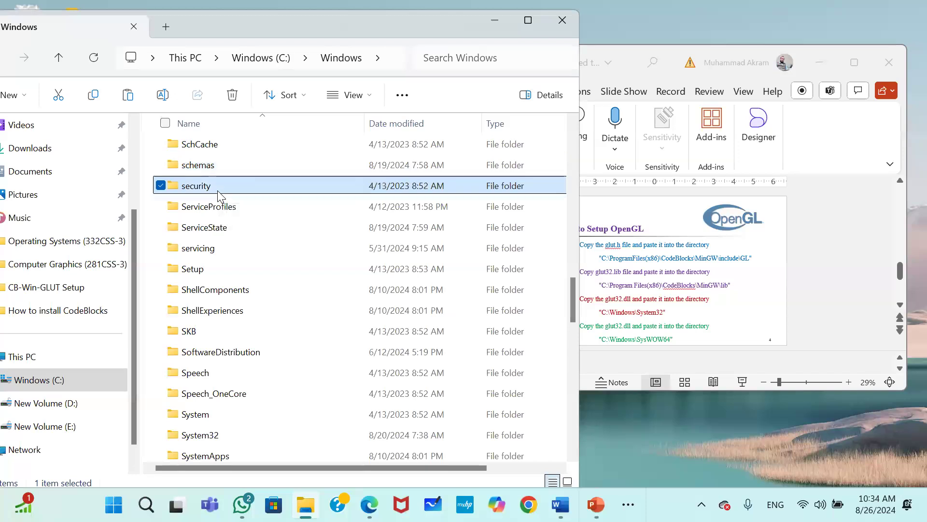
click(212, 435)
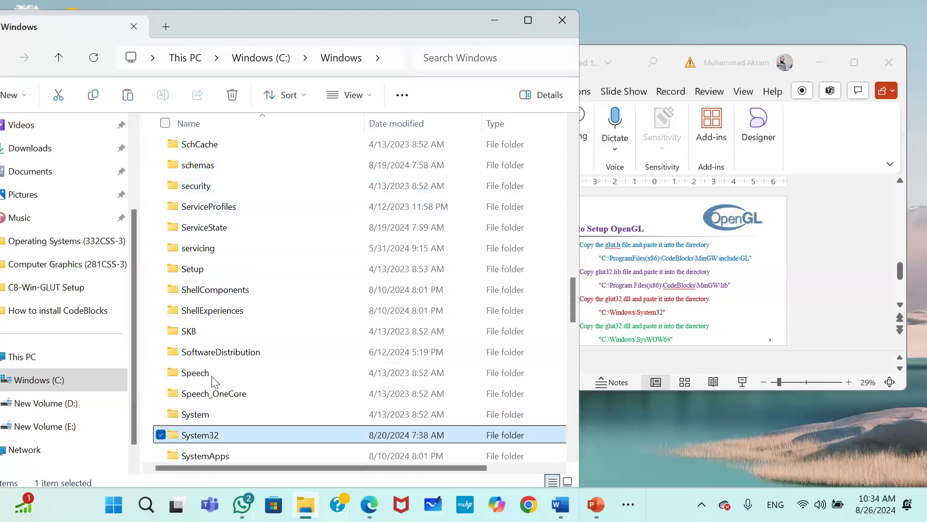
key(Return)
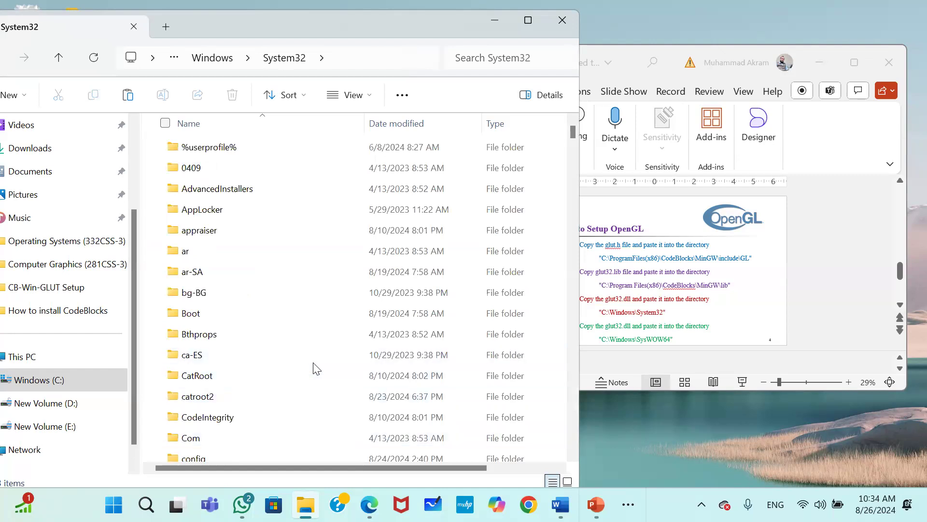
Paste glut32.dll into System32, replacing the existing file and granting administrator permission for the copy
key(ctrl+v)
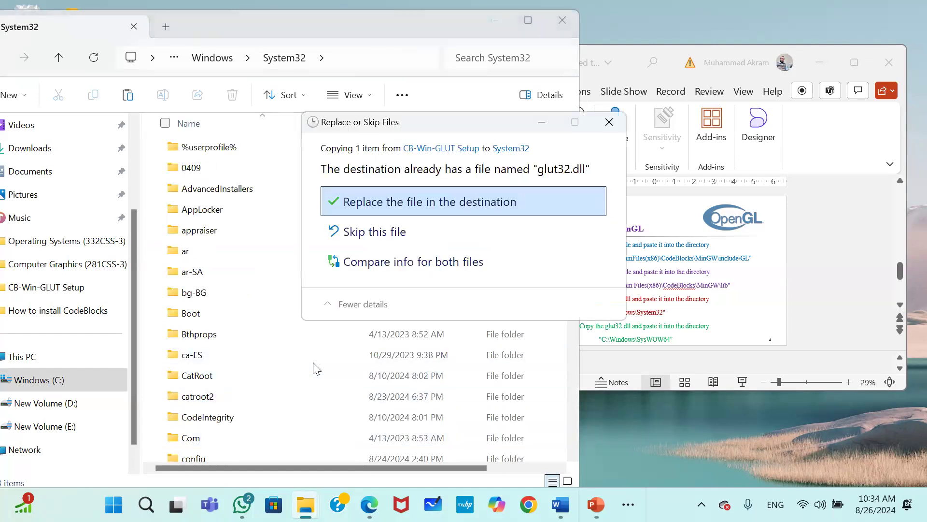
click(431, 201)
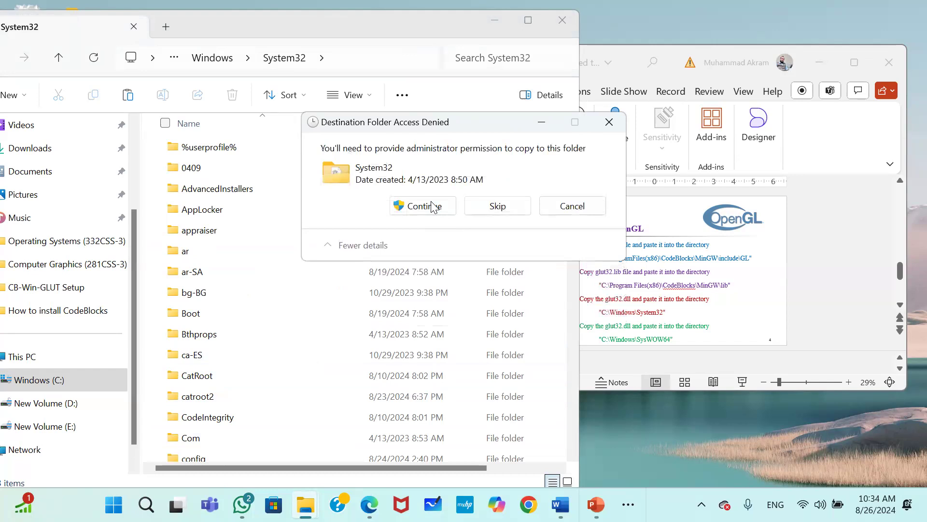
click(432, 206)
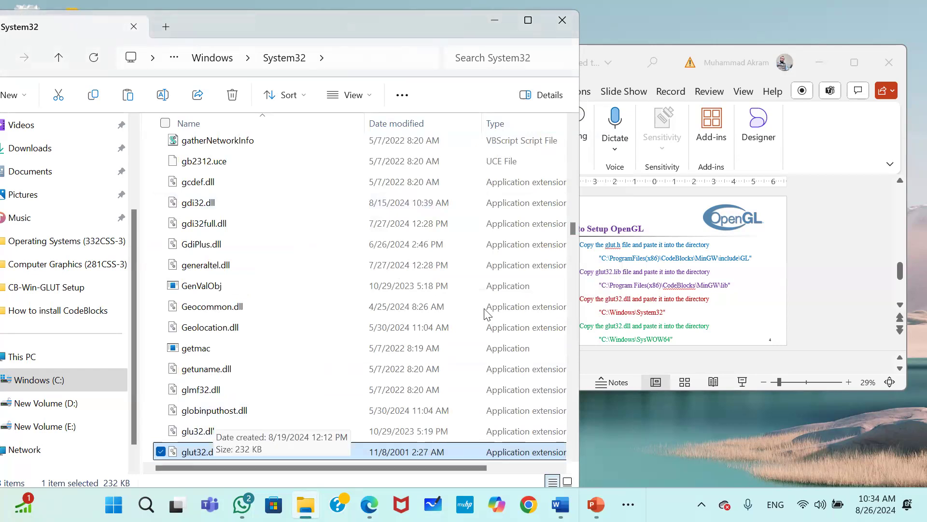
Switch to PowerPoint, maximize its window, and present slide 4 to read the Step-4 instructions before ending the show
click(855, 63)
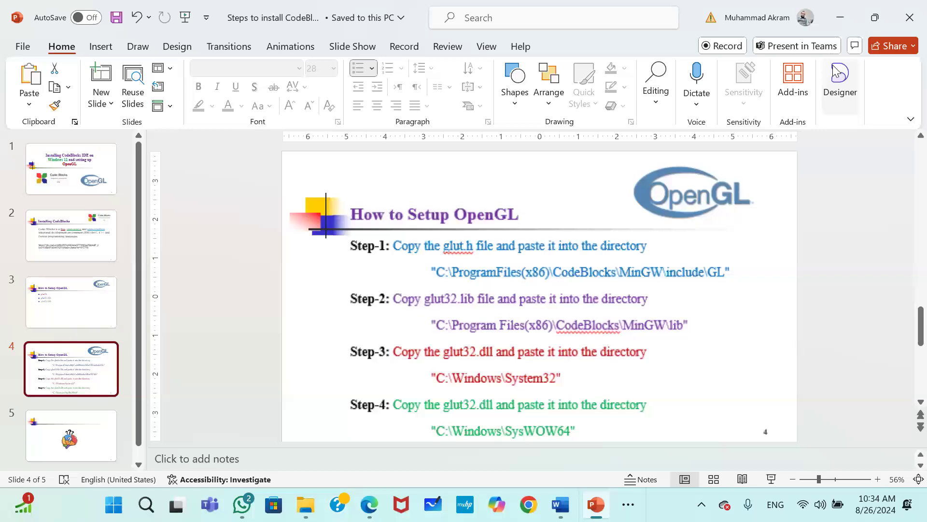
click(771, 479)
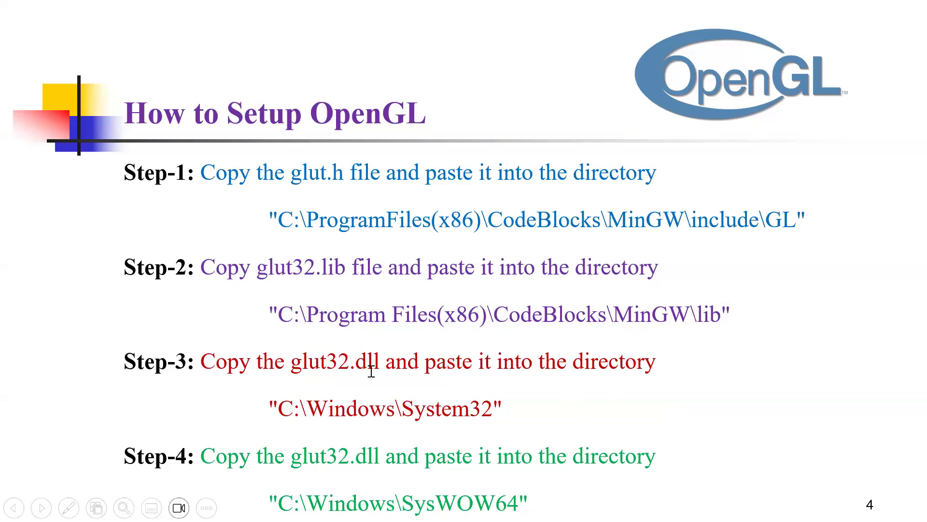
key(Escape)
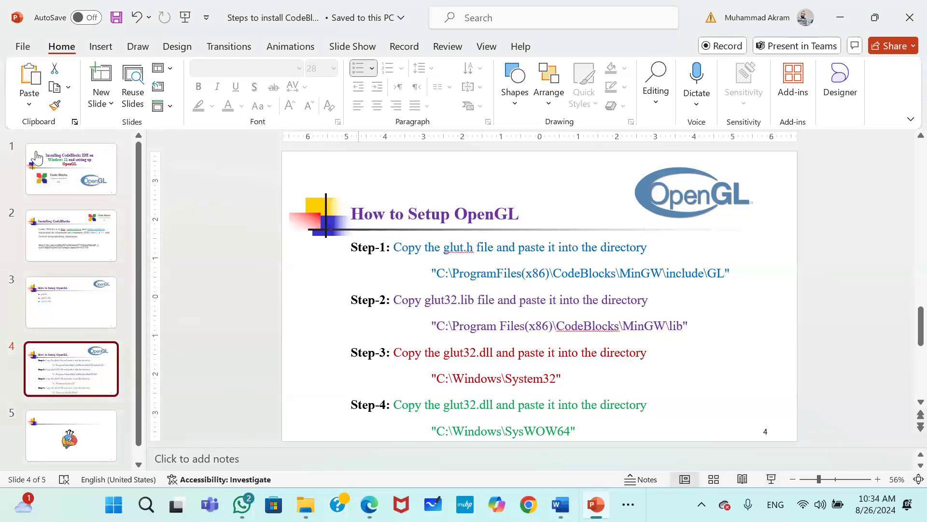
Switch to File Explorer and copy glut32.dll again from the Desktop's CB-Win-GLUT Setup folder
key(alt+Tab)
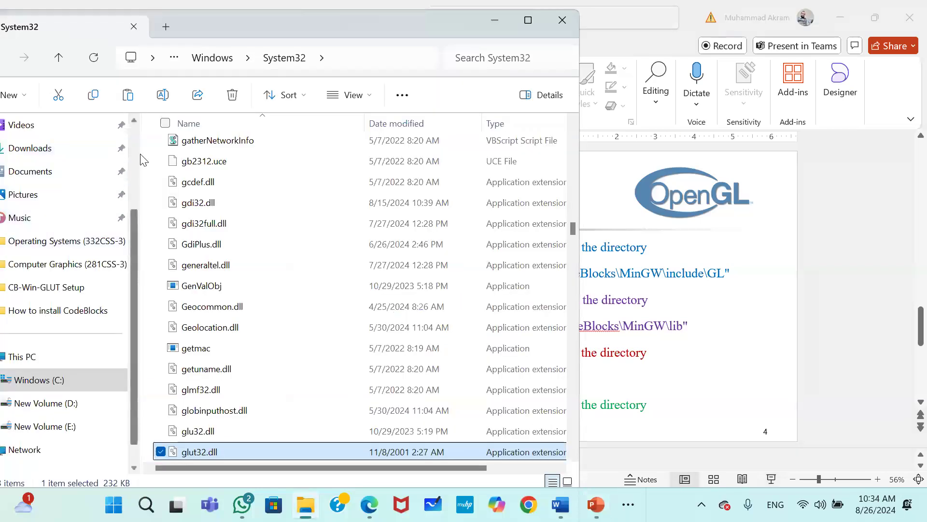
scroll(138, 160, up, 3)
key(alt+Left)
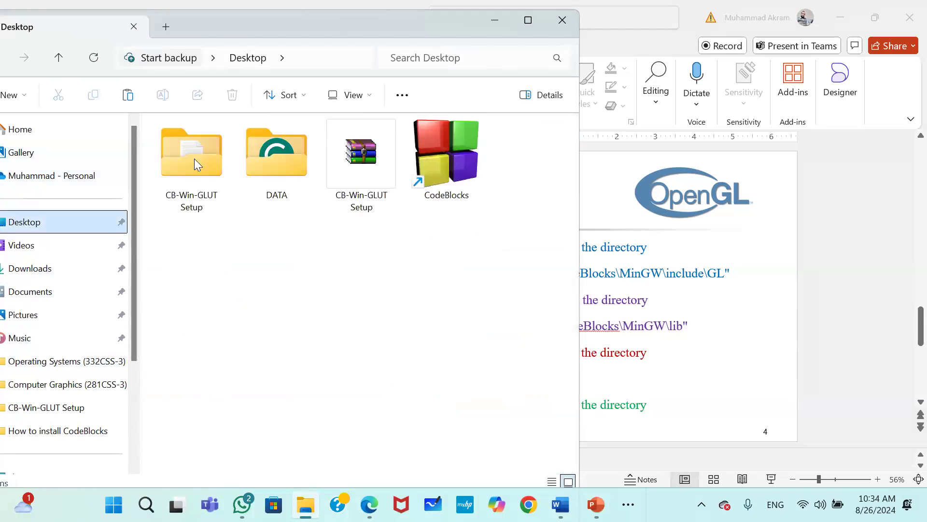
double_click(195, 156)
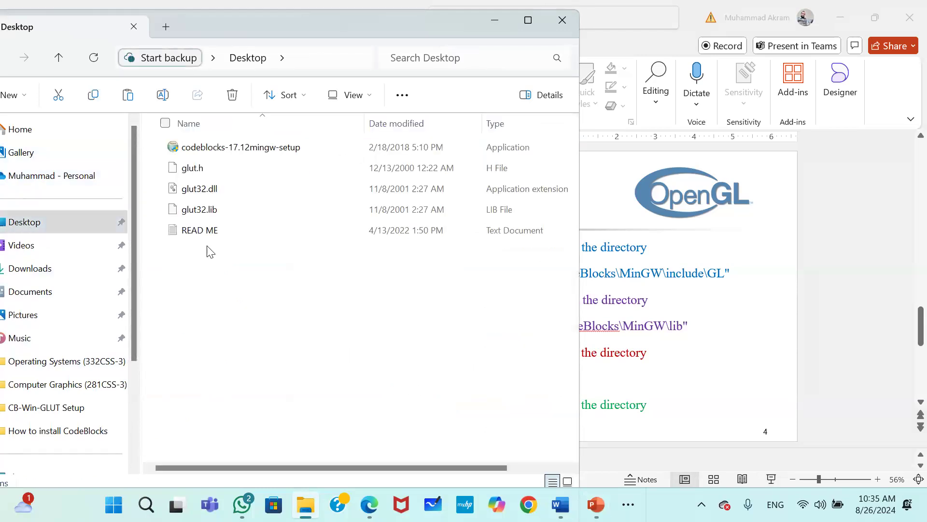
right_click(200, 191)
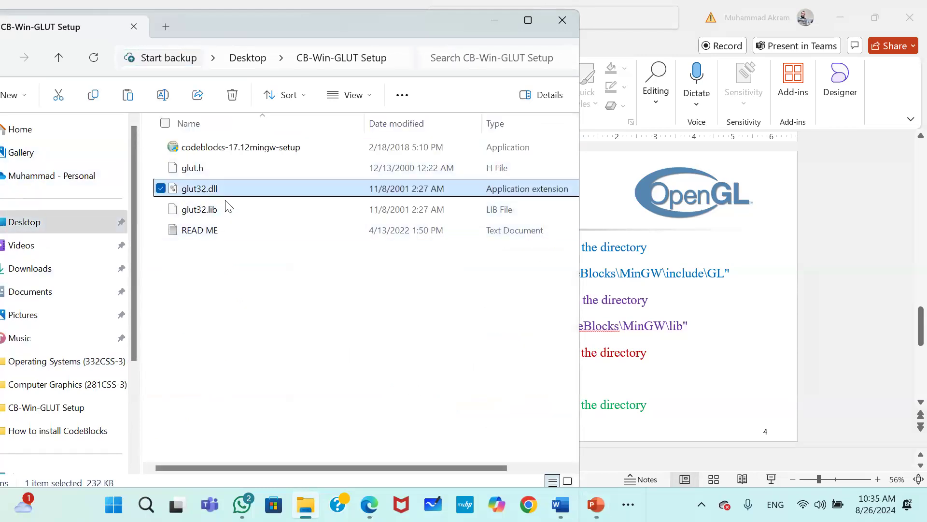
click(244, 208)
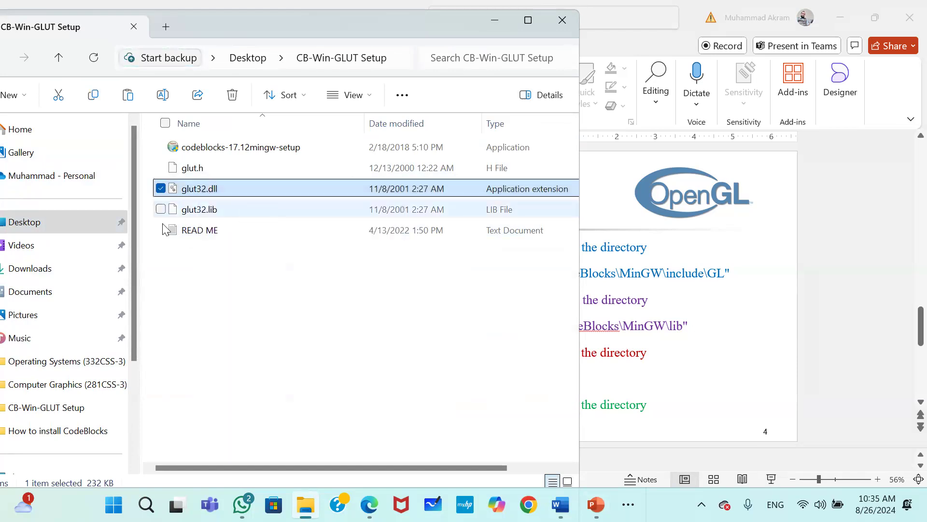
Open the SysWOW64 folder inside the Windows folder on the Windows (C:) drive
scroll(128, 333, down, 3)
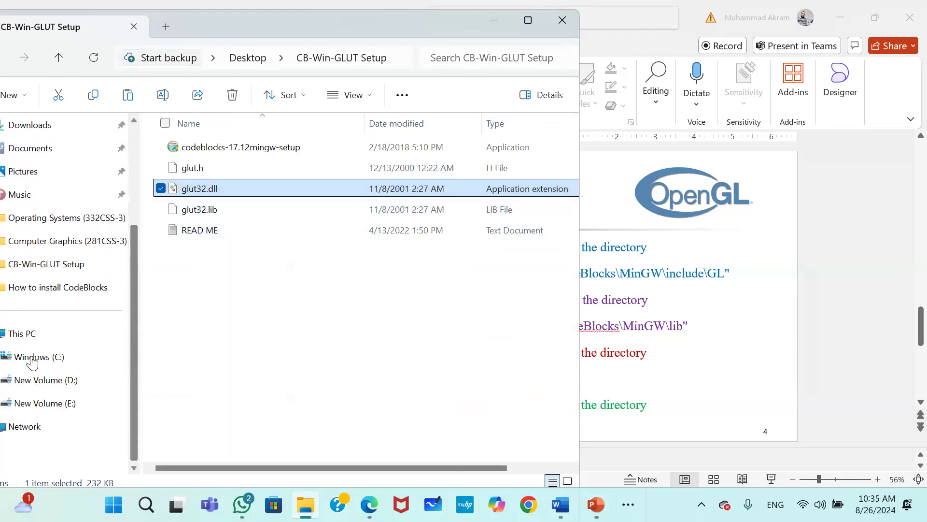
click(29, 358)
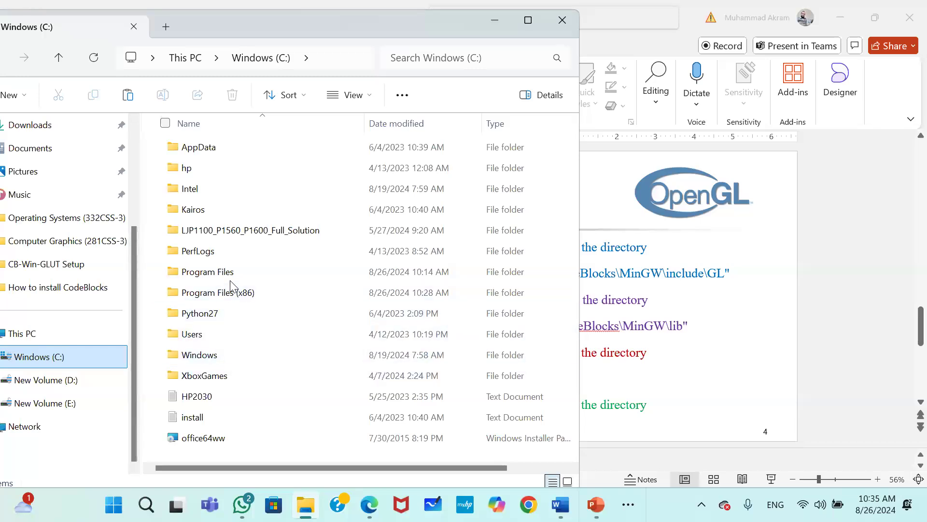
double_click(210, 360)
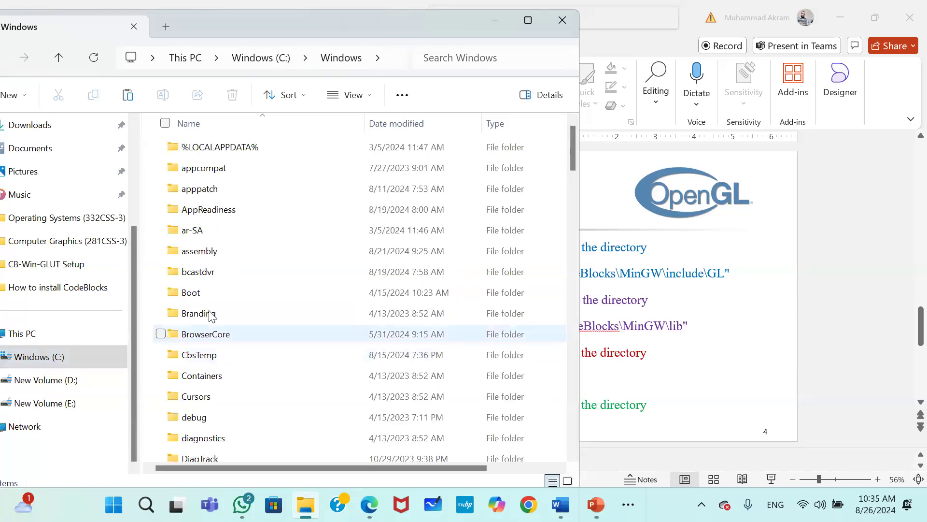
click(211, 314)
key(s)
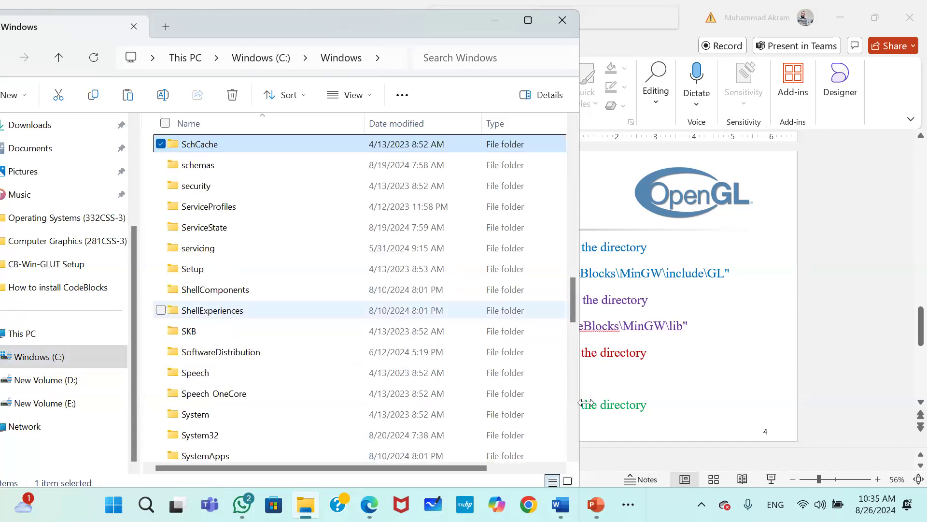
scroll(586, 402, down, 4)
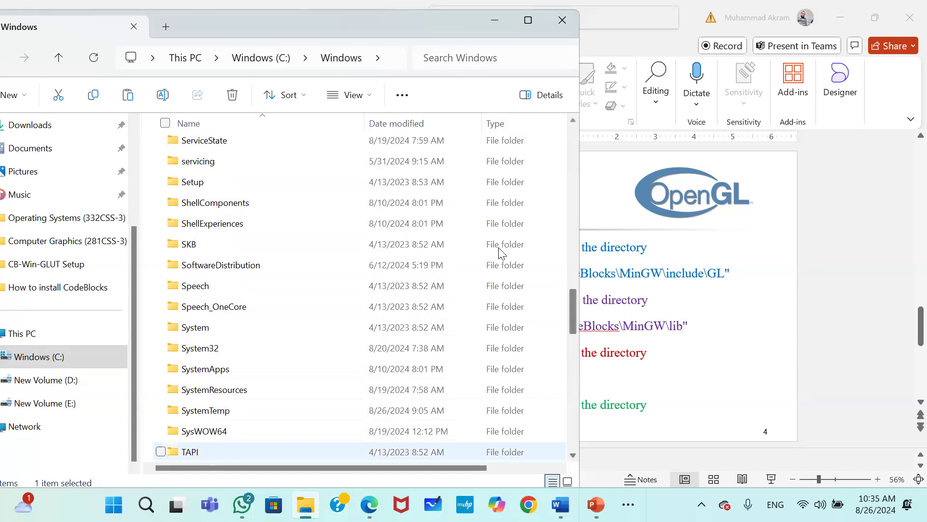
scroll(271, 369, down, 3)
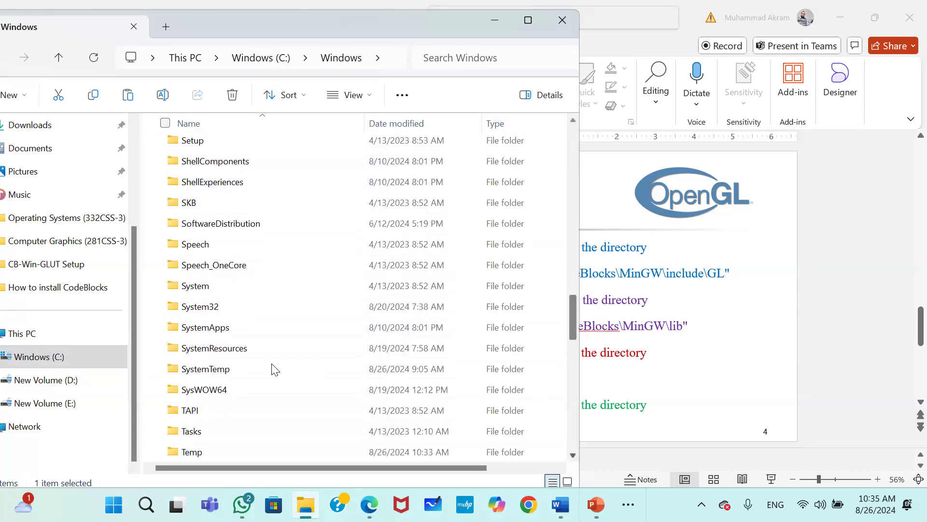
click(188, 374)
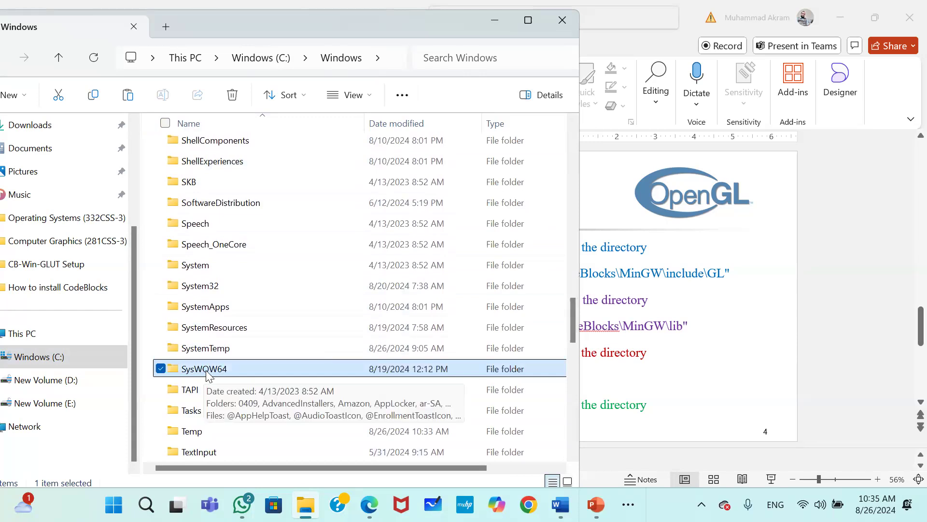
double_click(283, 369)
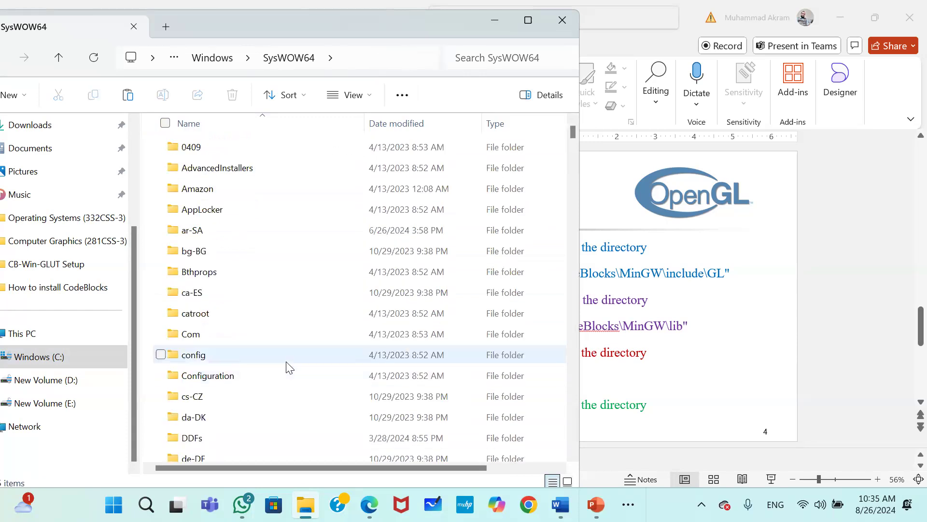
Paste glut32.dll into SysWOW64, replacing the existing file and granting administrator permission for the copy
key(ctrl+v)
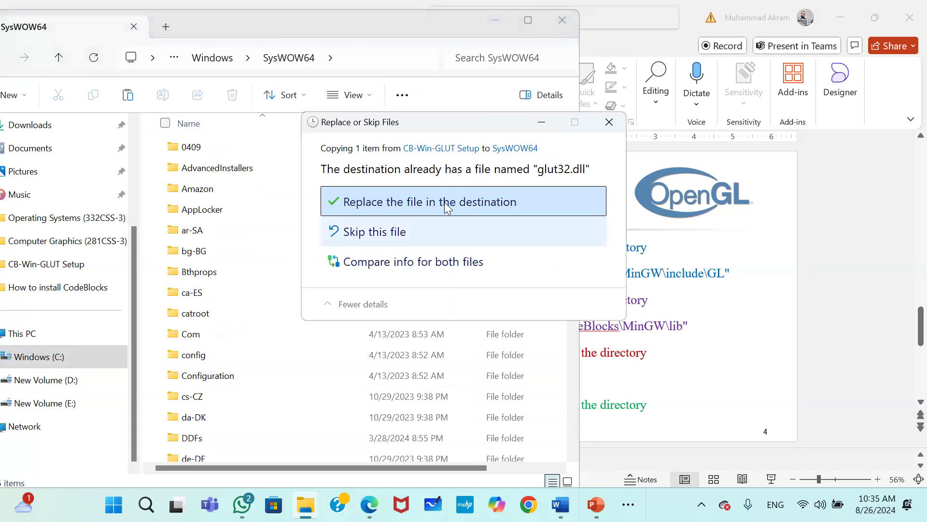
click(377, 203)
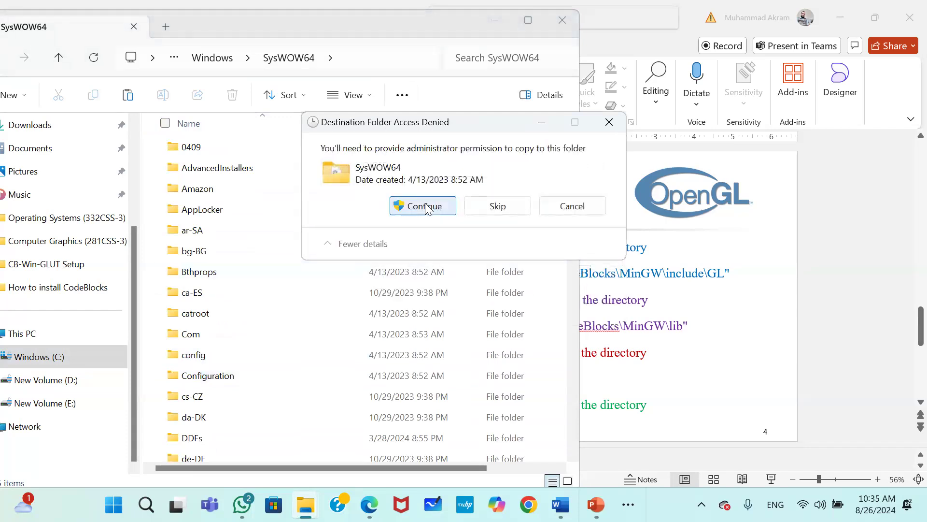
click(427, 208)
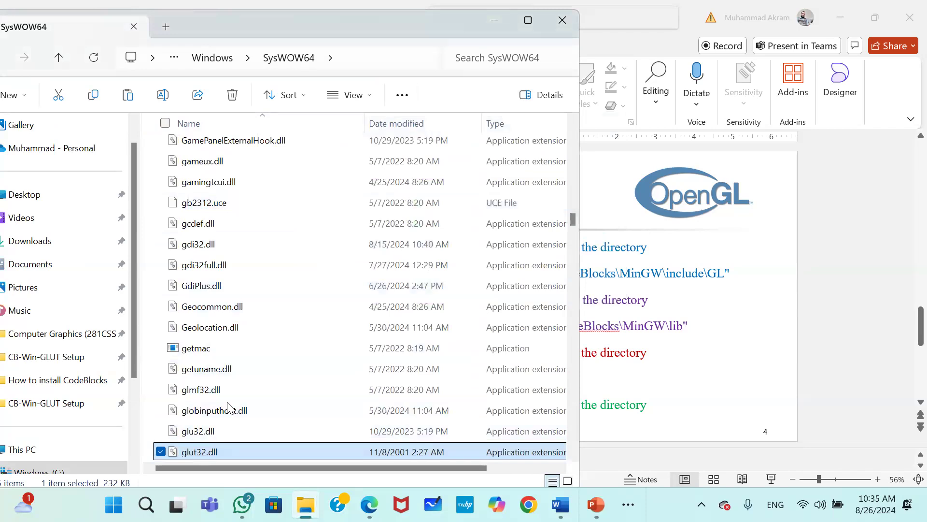
Switch to PowerPoint and present slide 4 to review the four OpenGL setup steps
click(773, 477)
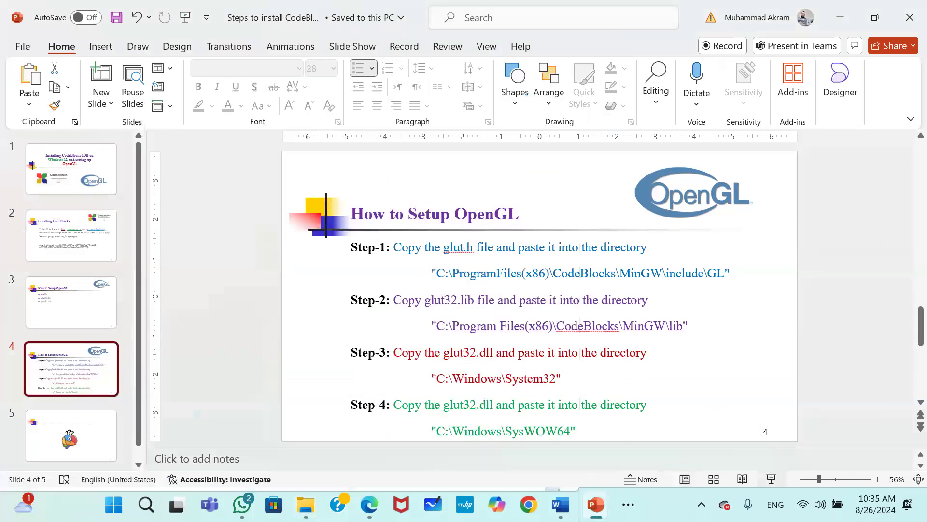
click(772, 479)
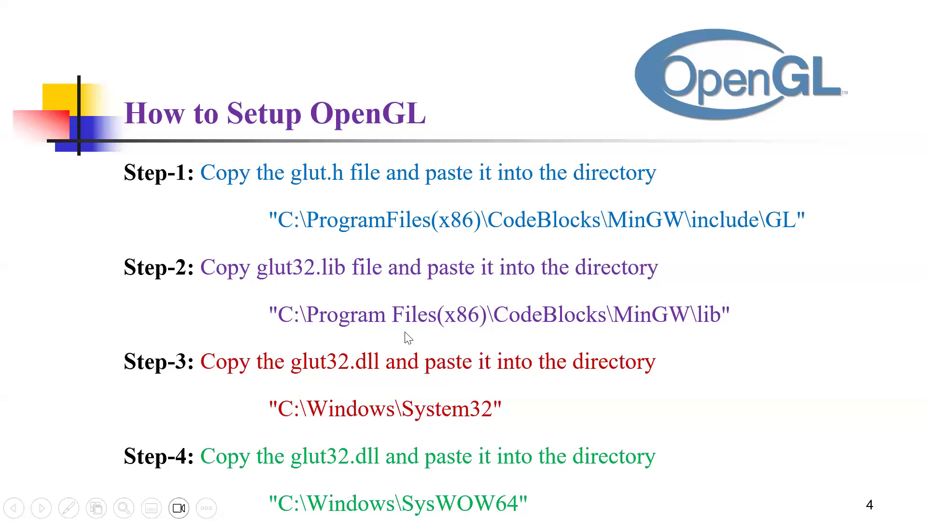
End the slide show, minimise PowerPoint and File Explorer, and launch CodeBlocks from the desktop
key(Escape)
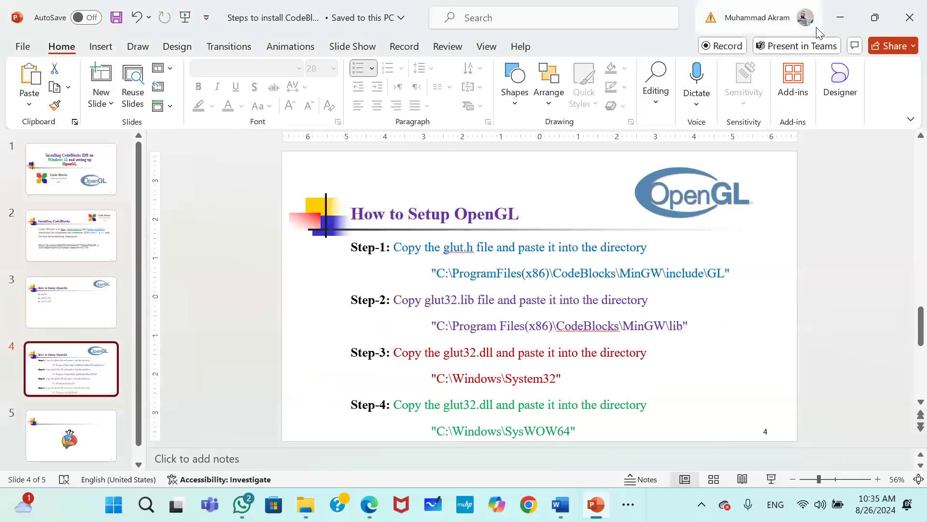
click(844, 23)
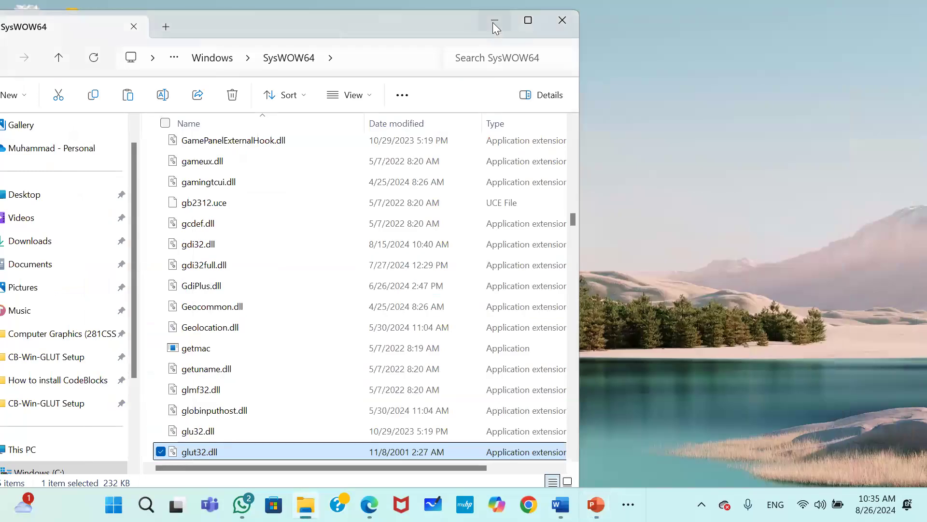
click(494, 23)
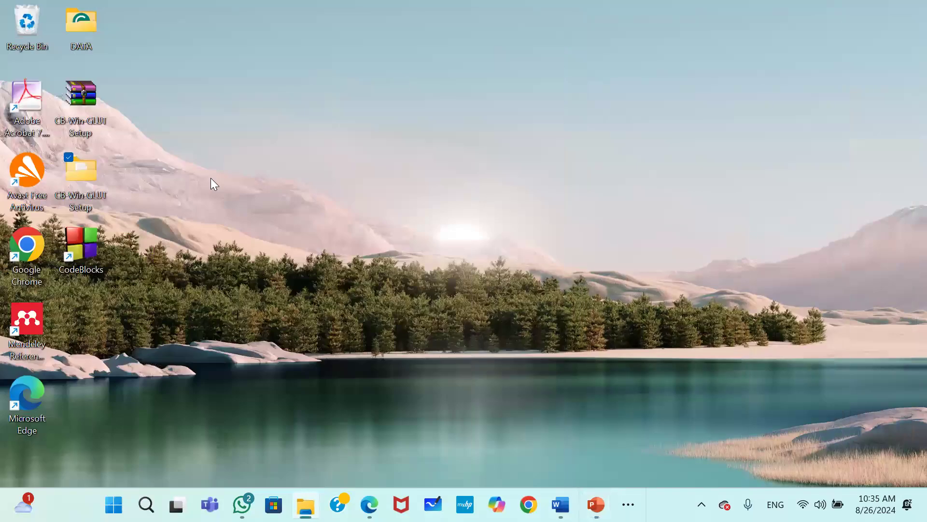
double_click(87, 244)
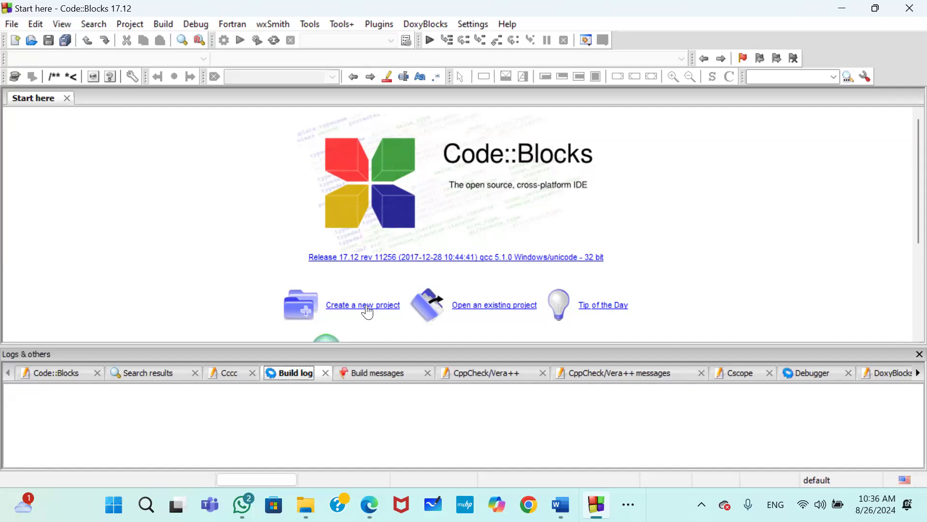
Start a new project from the GLUT project template in the 2D/3D Graphics category
click(17, 25)
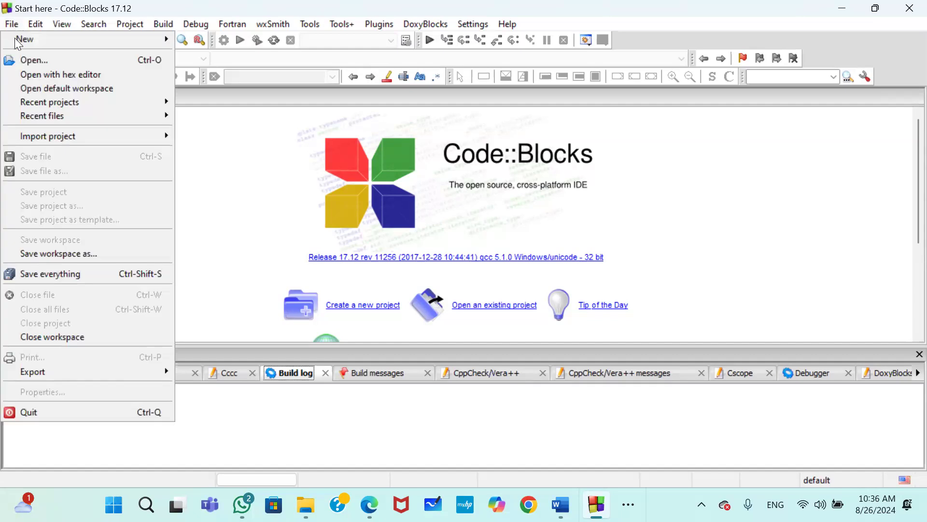
mouse_move(16, 40)
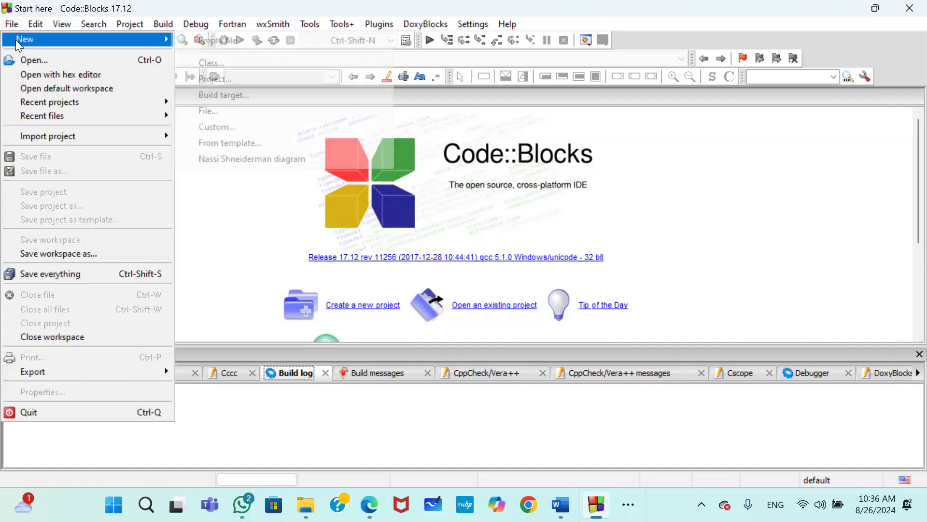
click(224, 80)
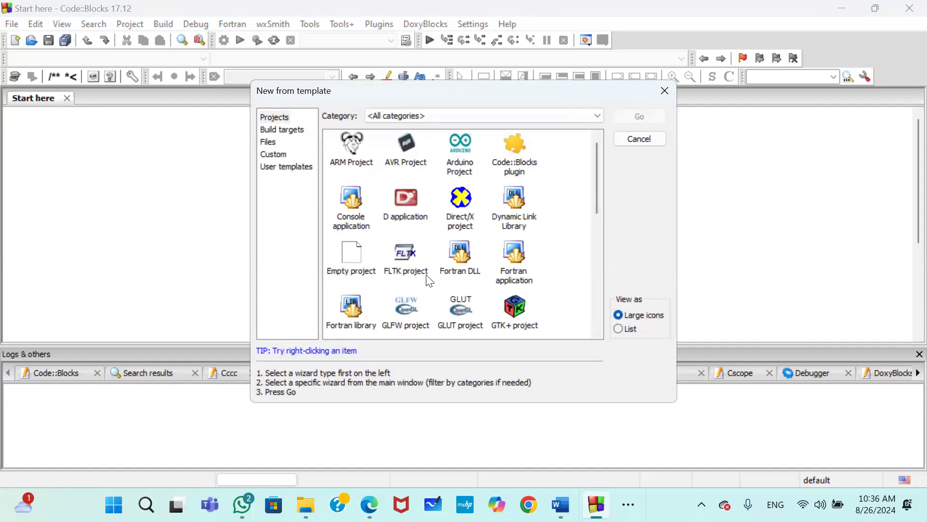
drag(599, 180, 598, 202)
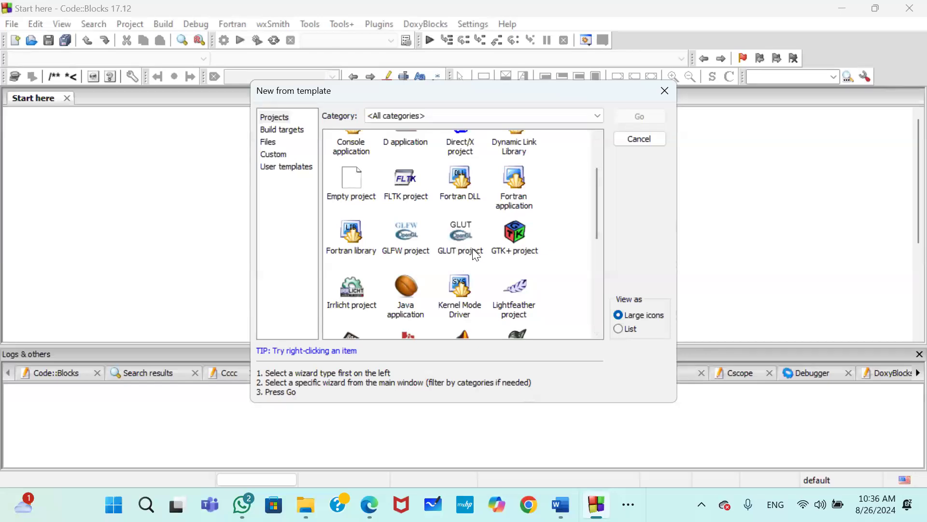
scroll(595, 214, up, 3)
scroll(599, 193, down, 5)
scroll(597, 208, up, 5)
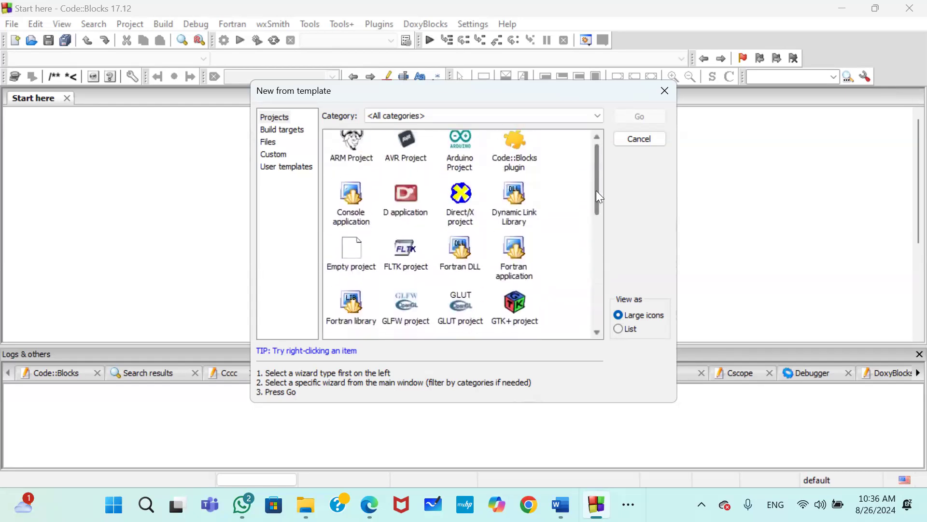
click(598, 116)
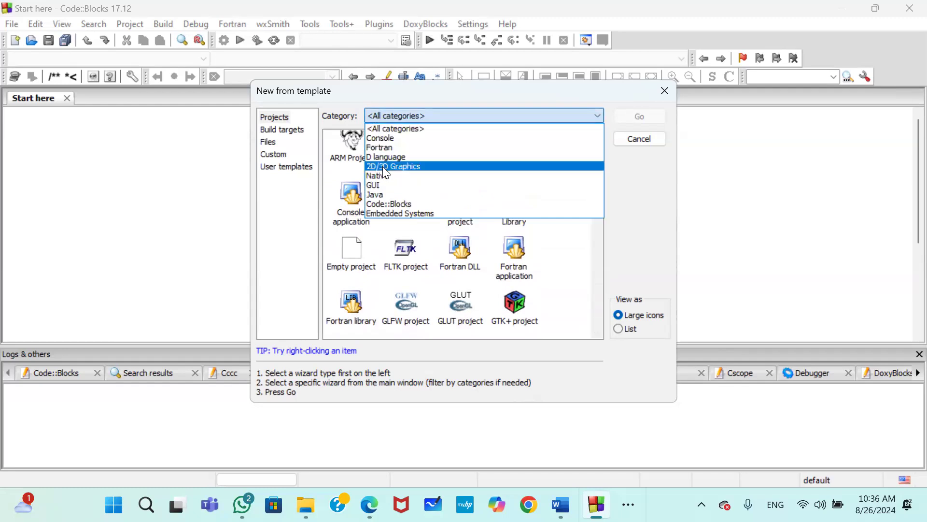
click(399, 166)
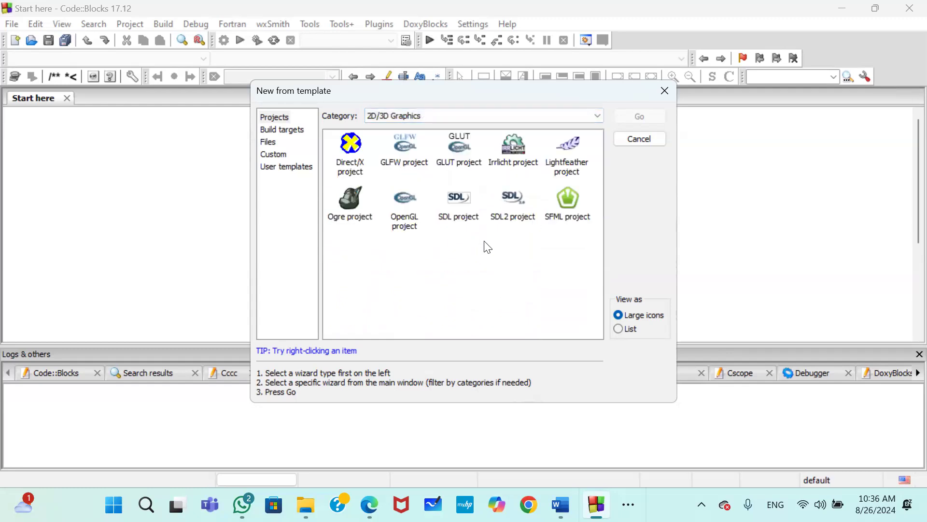
double_click(461, 148)
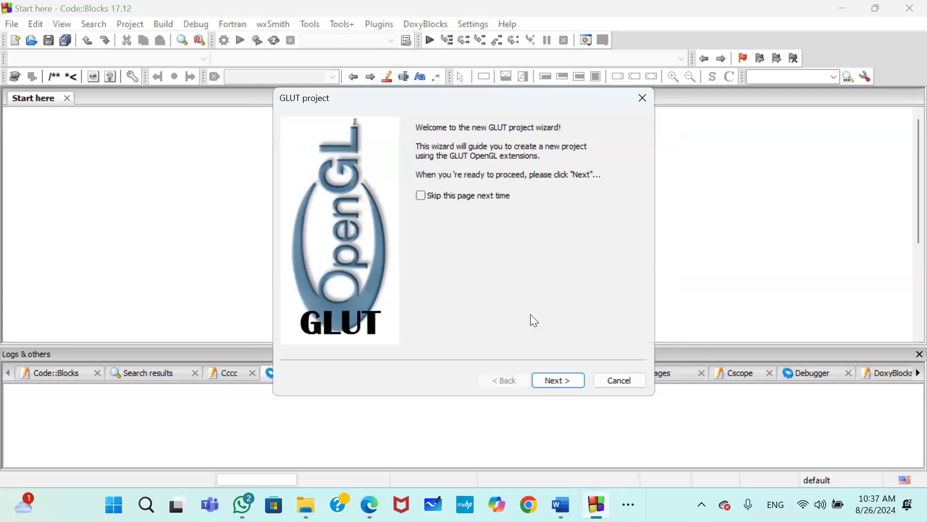
Title the GLUT project FirstProject and keep C:\Users\hp\Desktop\OpenGL\ as its folder
click(559, 381)
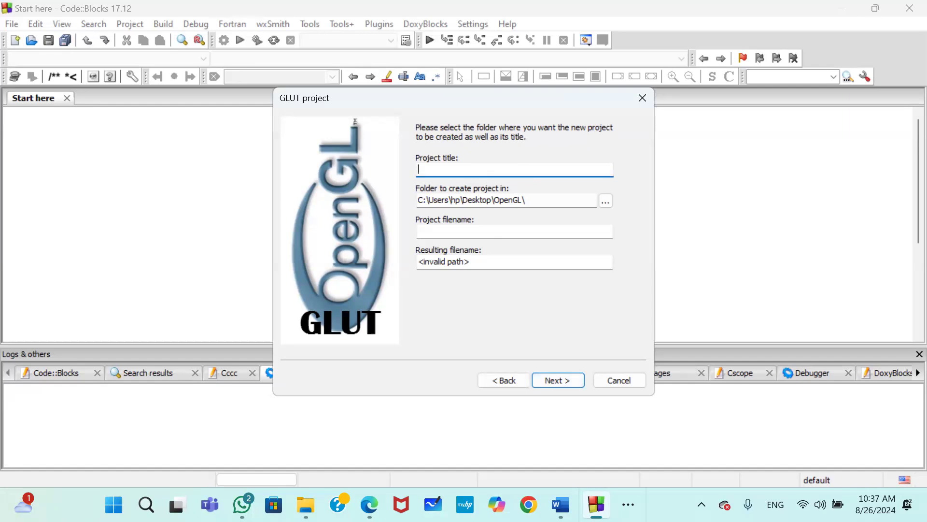
text(FirstProje)
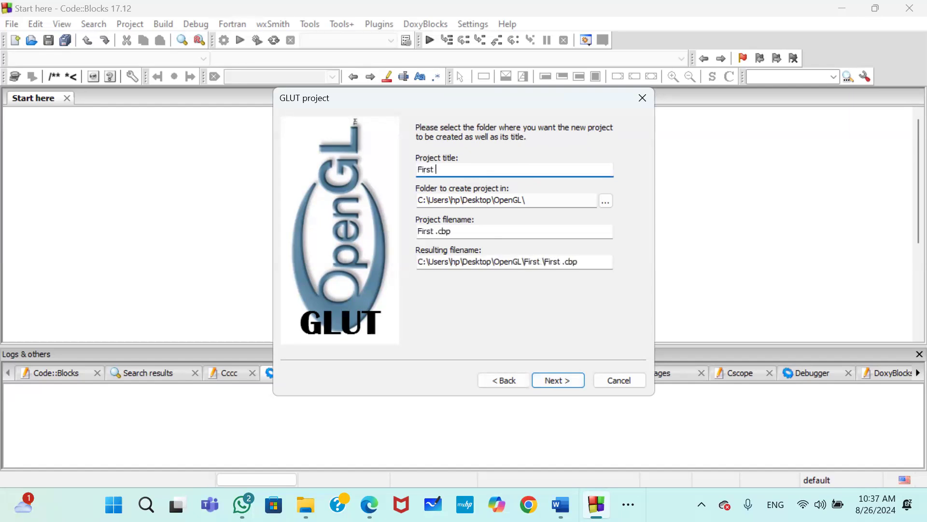
text(ct)
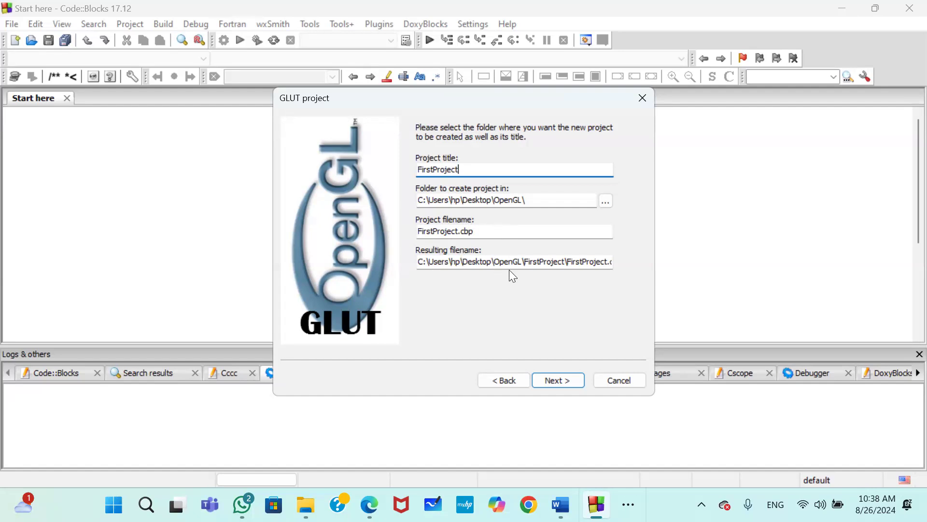
click(560, 383)
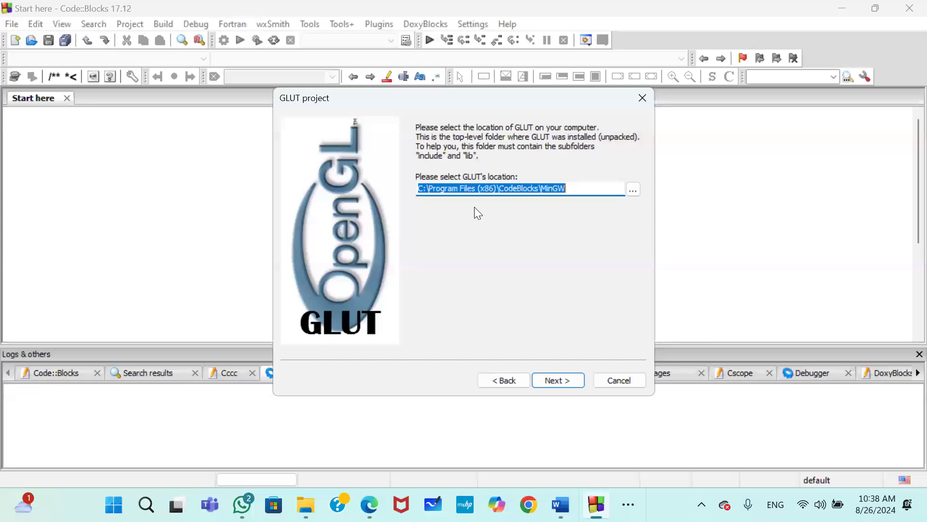
Accept C:\Program Files (x86)\CodeBlocks\MinGW as GLUT's location and finish the project with GNU GCC Compiler and only the Debug configuration
click(436, 192)
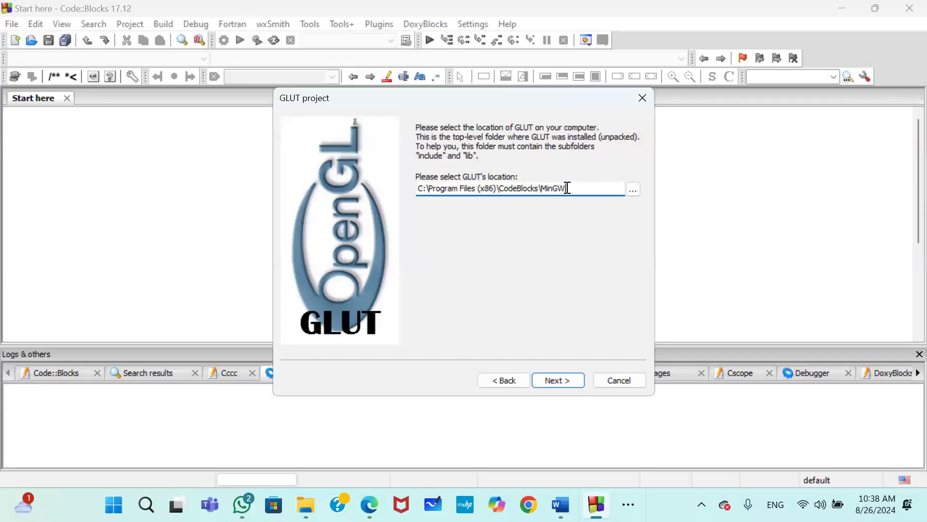
click(564, 379)
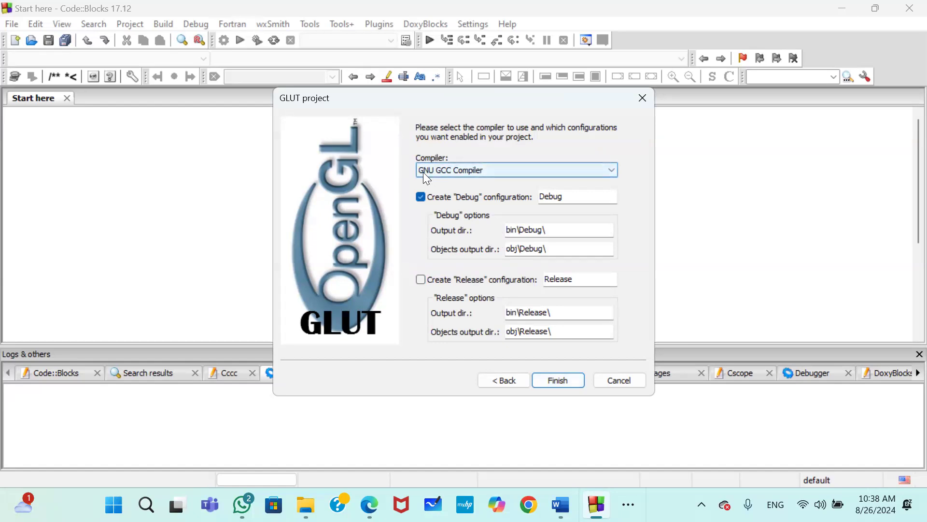
click(555, 168)
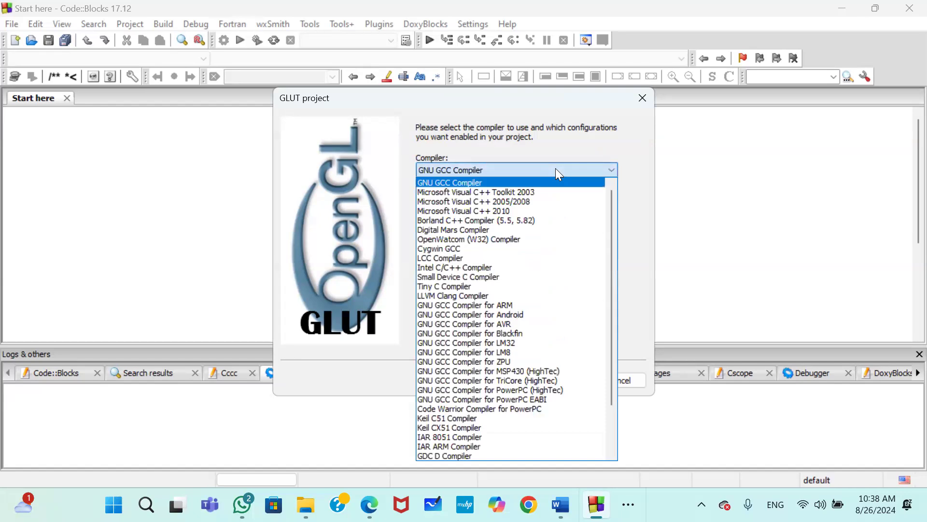
click(555, 170)
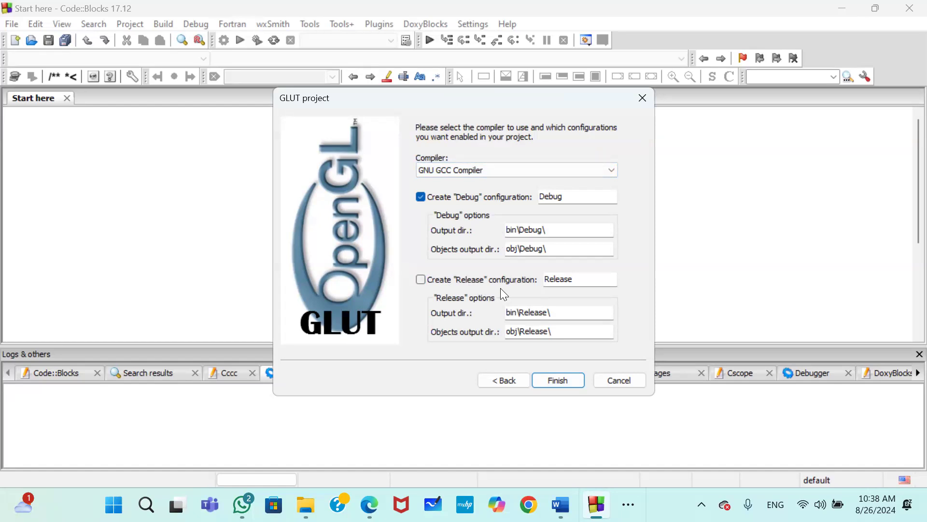
click(421, 281)
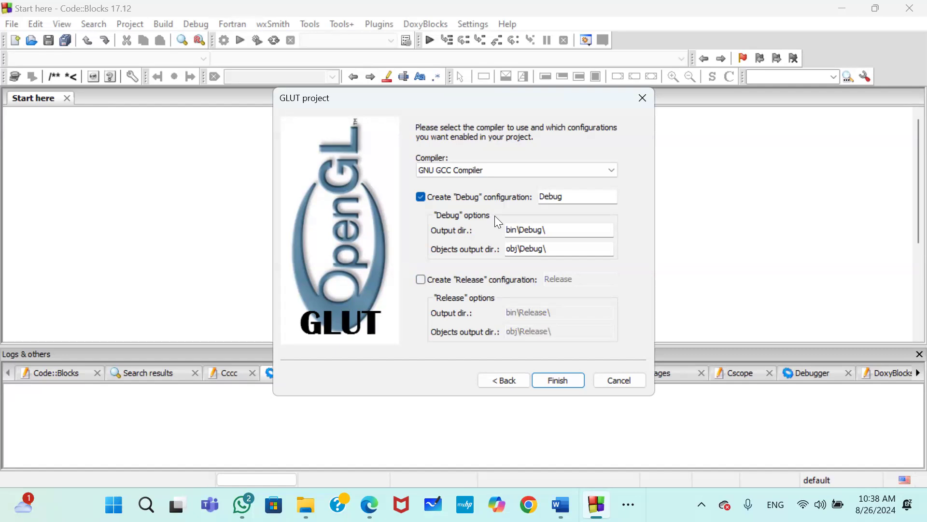
click(565, 383)
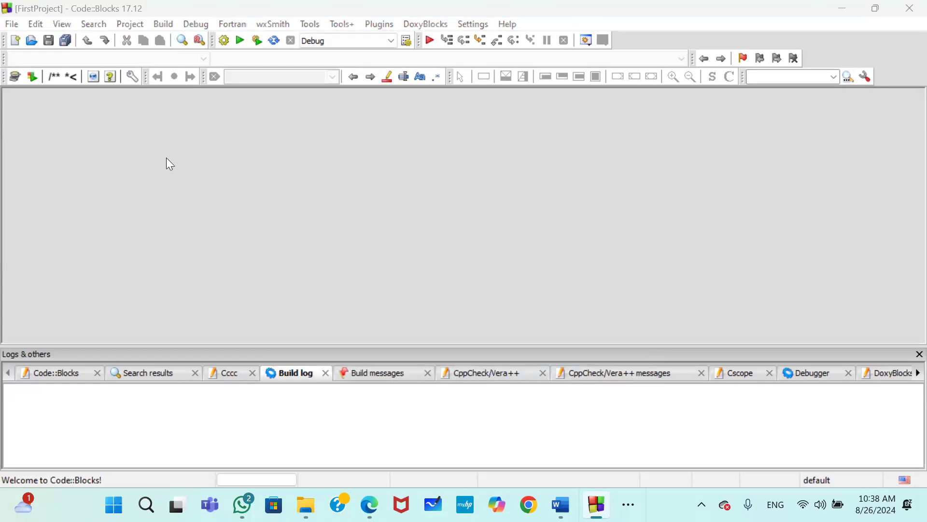
Show the Manager pane containing the project tree
click(63, 24)
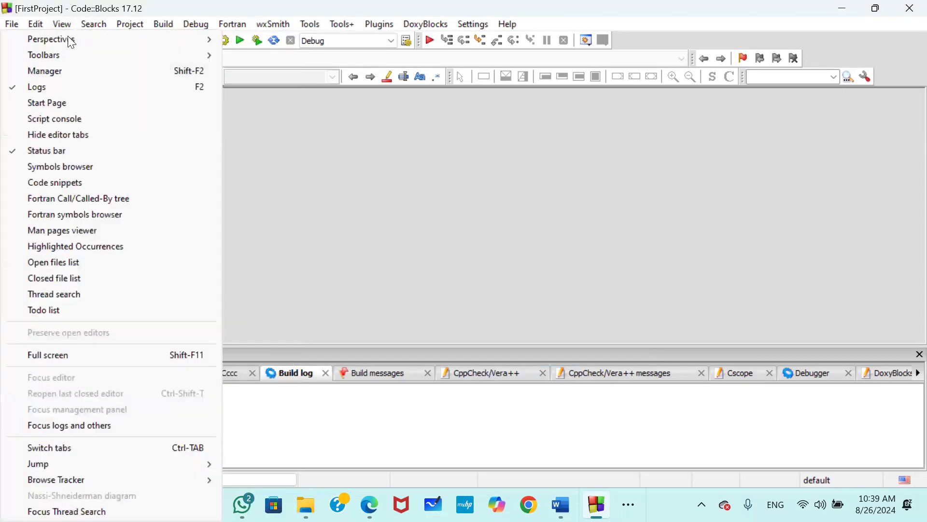
click(63, 23)
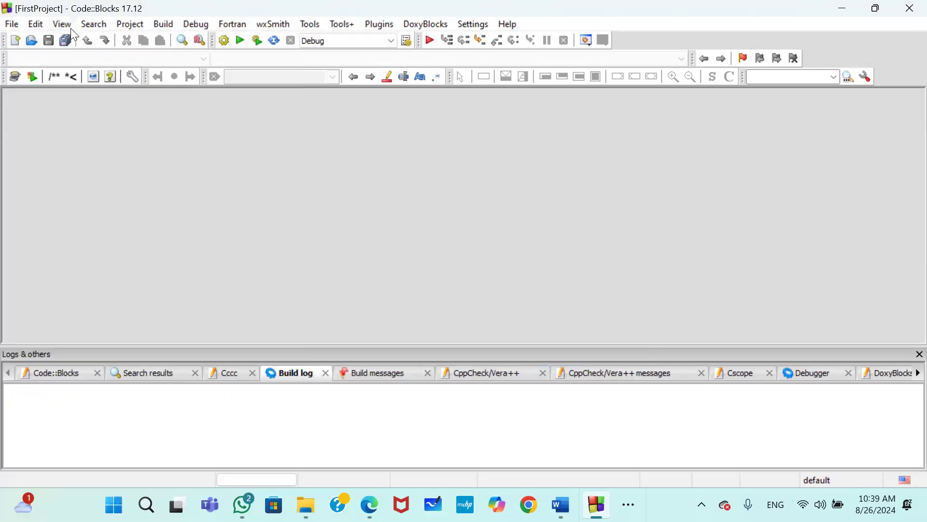
click(67, 26)
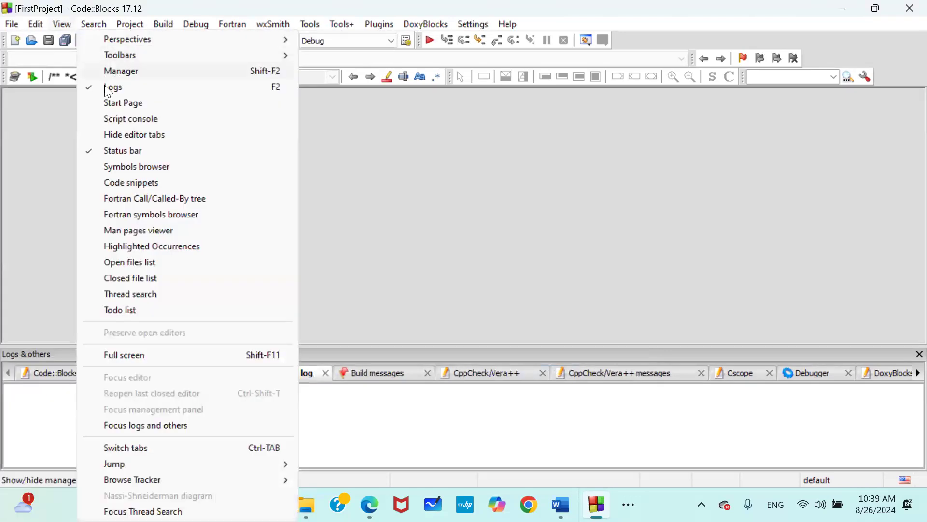
click(112, 72)
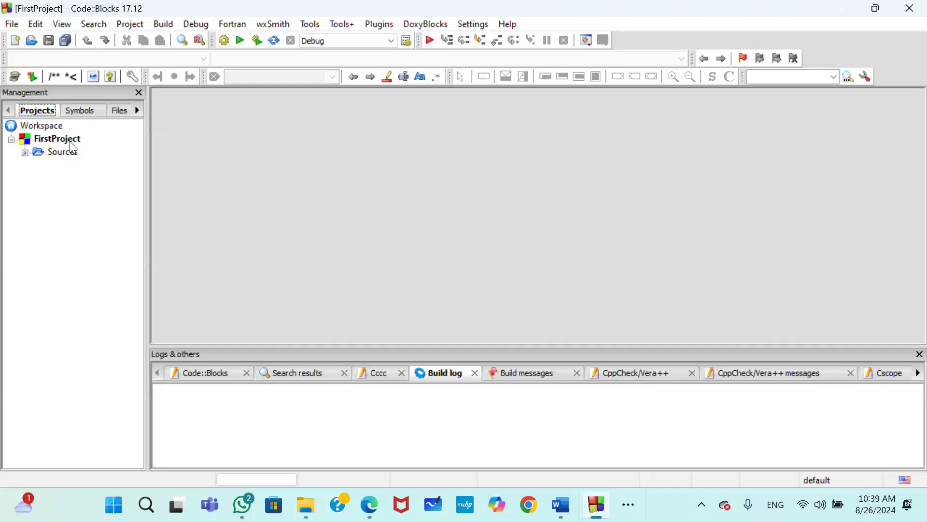
Open main.cpp from FirstProject's Sources folder and look through its GLUT sample code
click(25, 154)
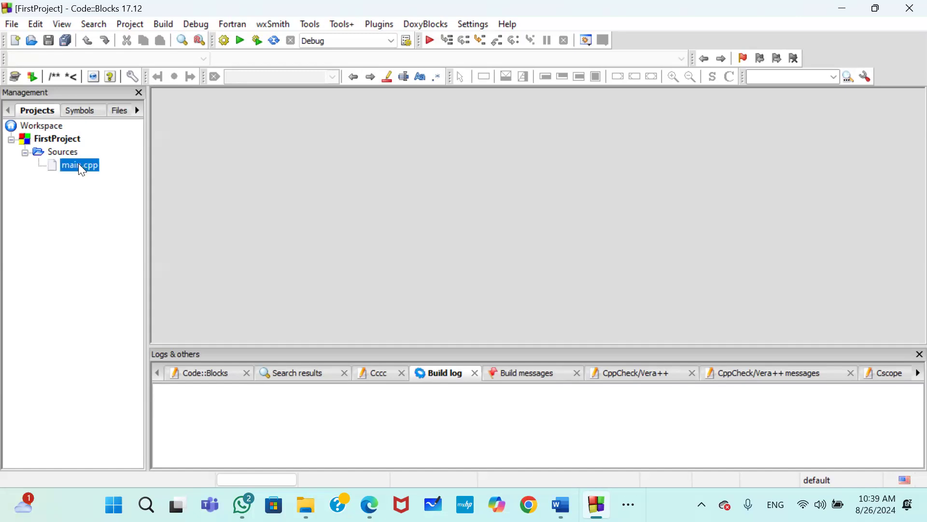
double_click(78, 165)
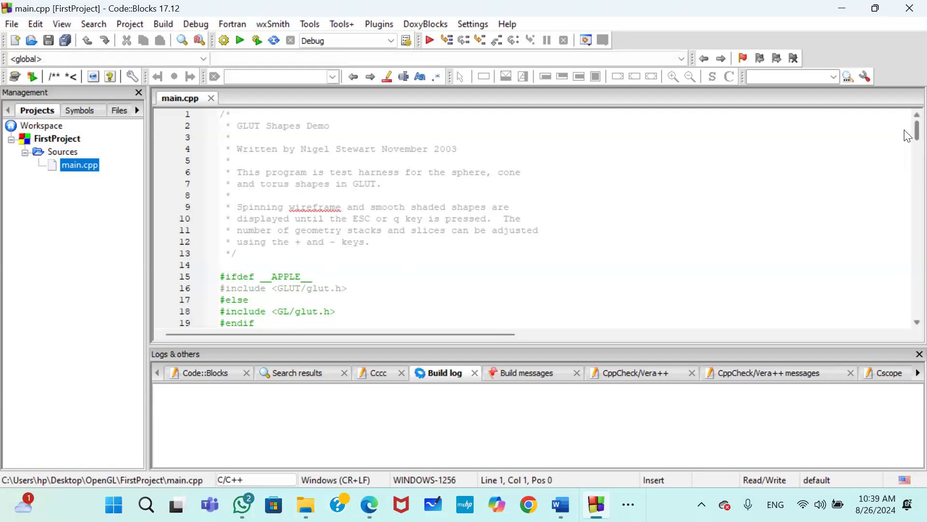
scroll(908, 144, down, 20)
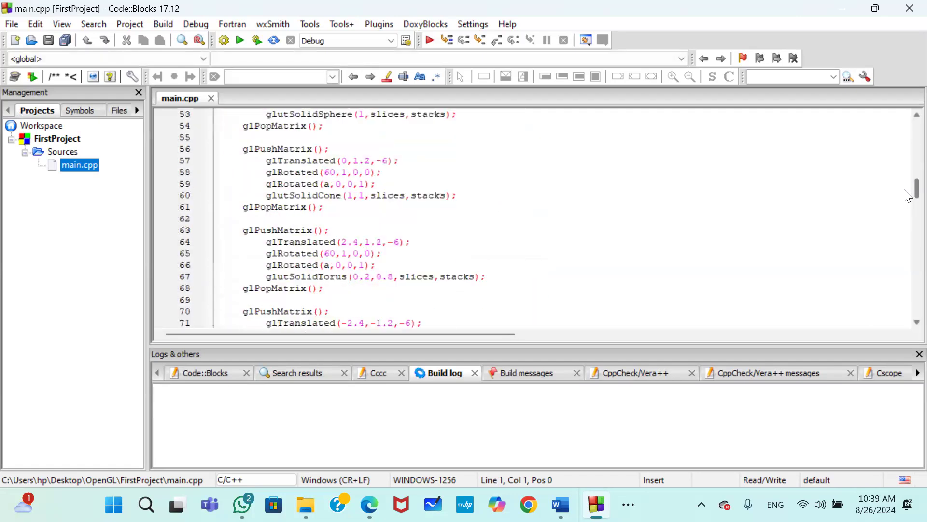
scroll(908, 216, down, 20)
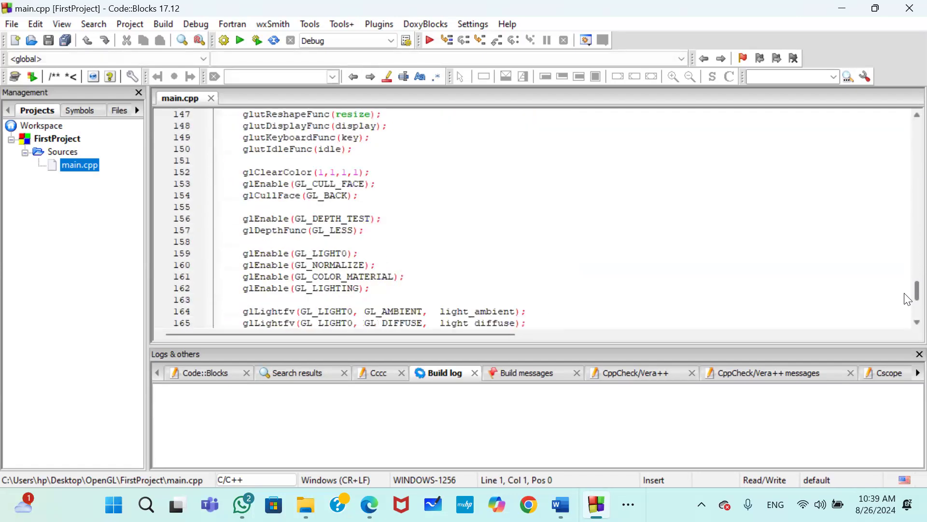
scroll(906, 270, up, 20)
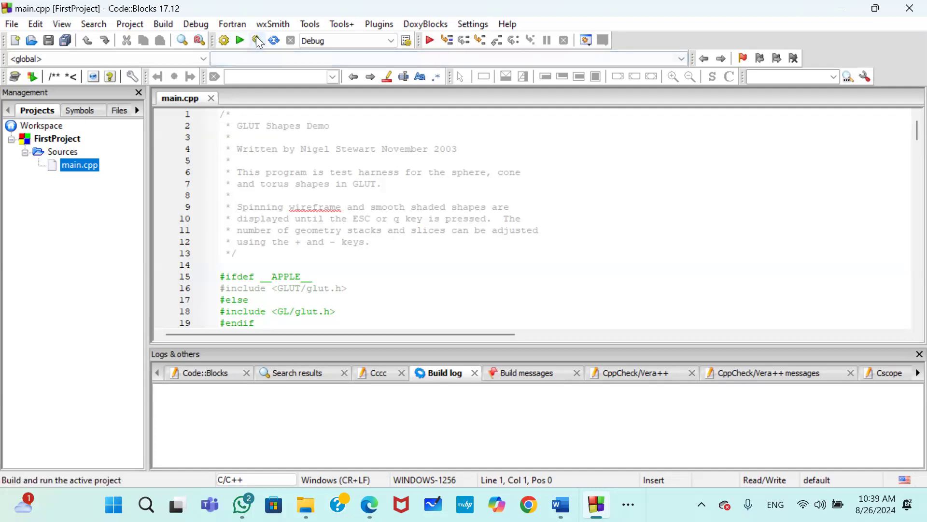
Build FirstProject, review the build messages, and close the glut.h file
click(224, 40)
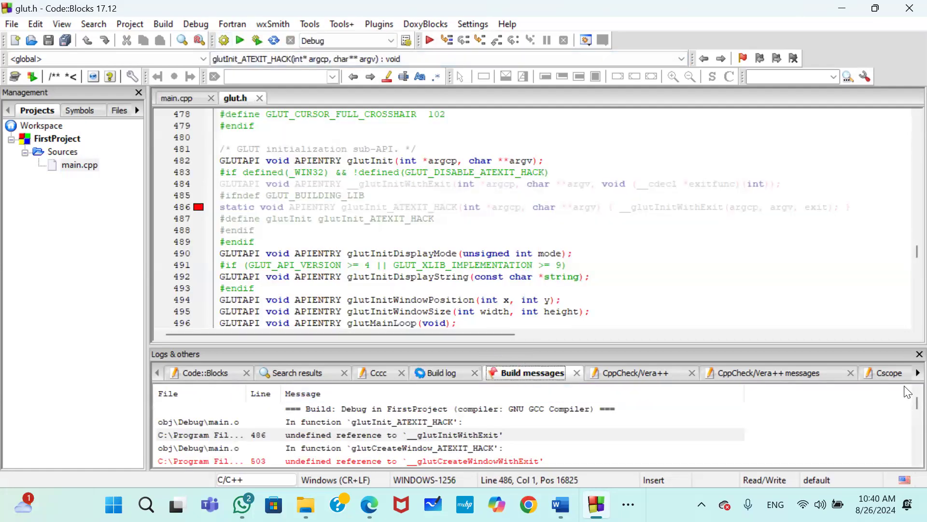
scroll(906, 411, down, 5)
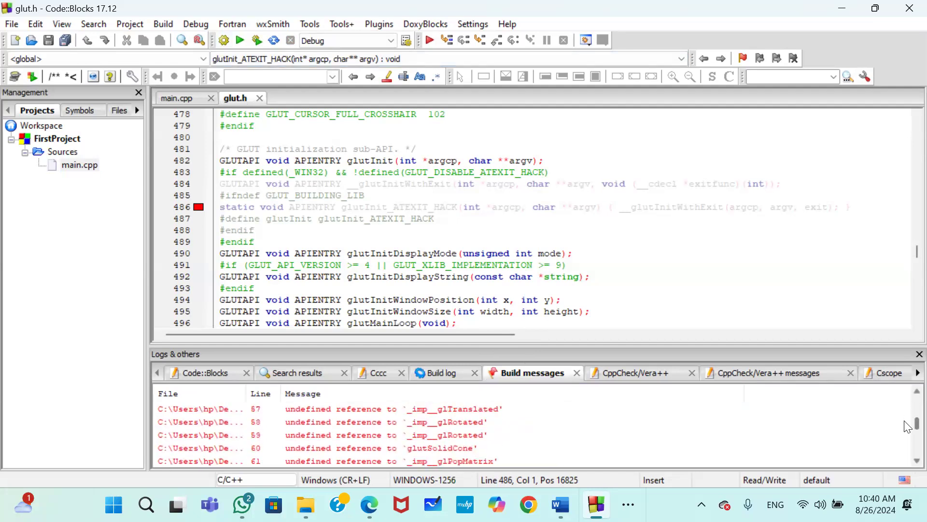
scroll(908, 424, up, 5)
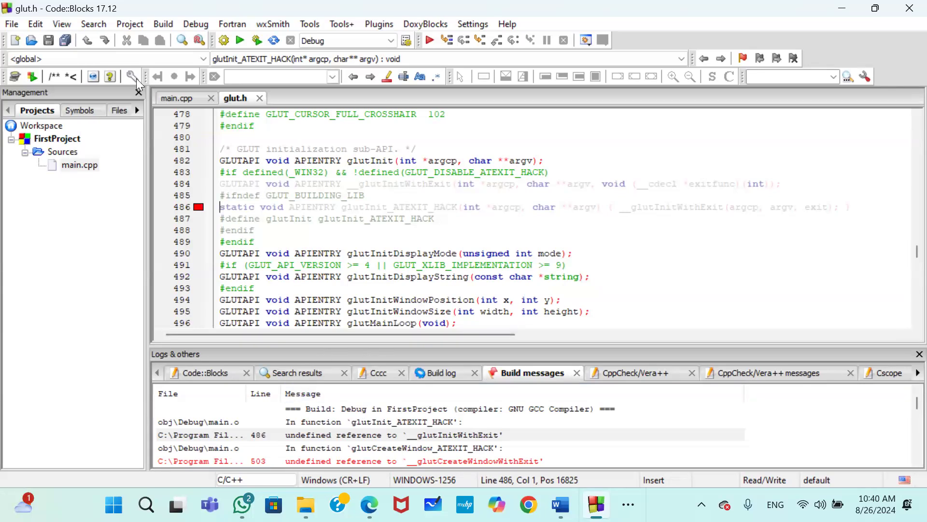
click(260, 98)
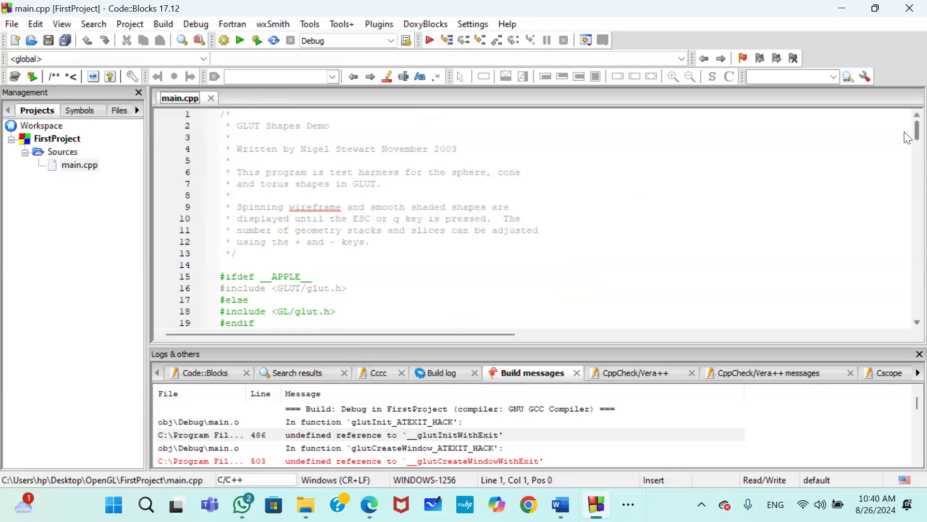
Add #include <windows.h> on its own line between #else and #include <GL/glut.h> in main.cpp
scroll(907, 137, down, 1)
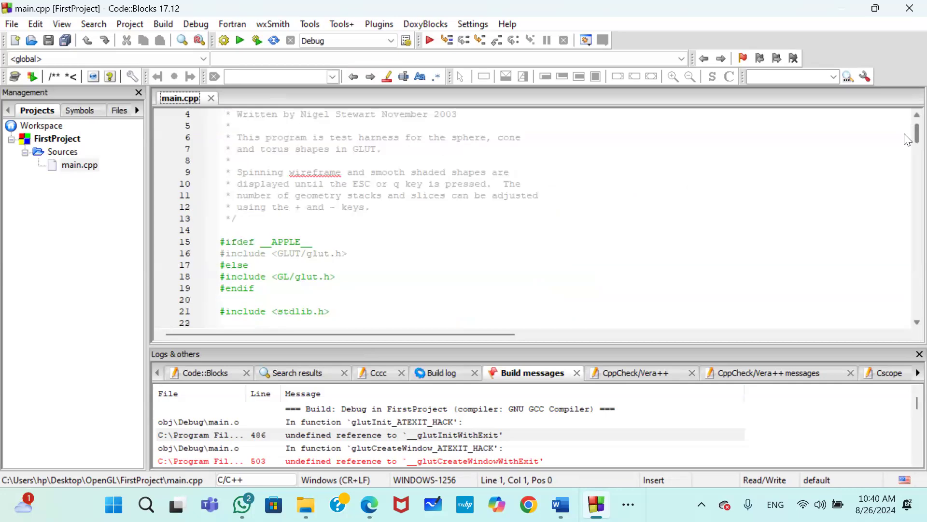
click(253, 265)
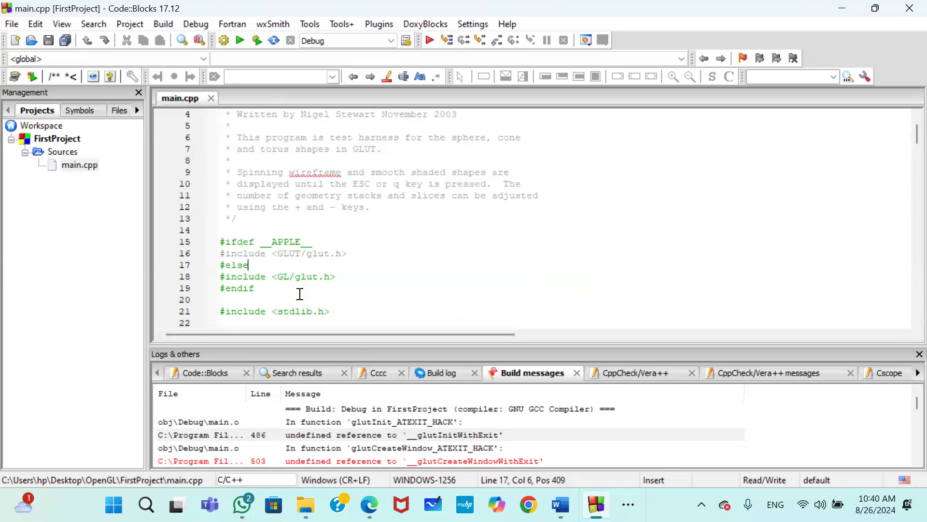
key(Return)
text(#)
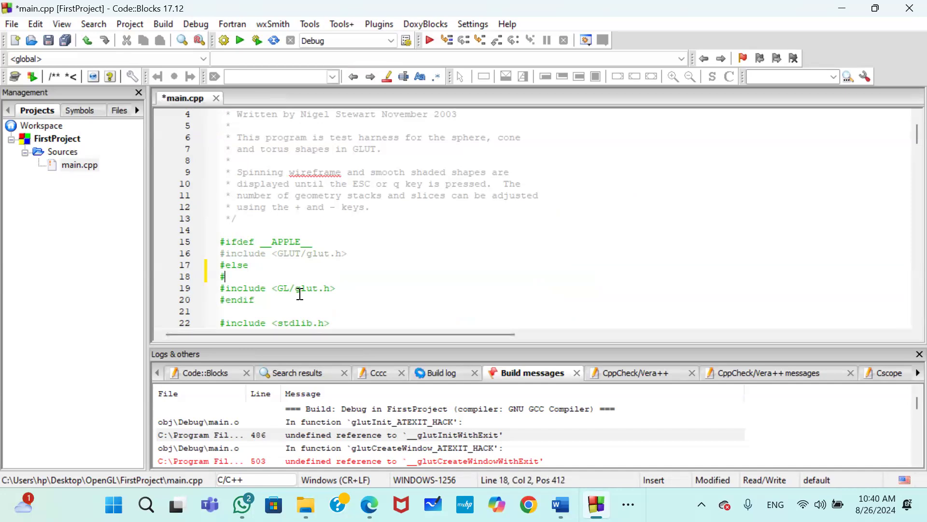
text(include)
key(Return)
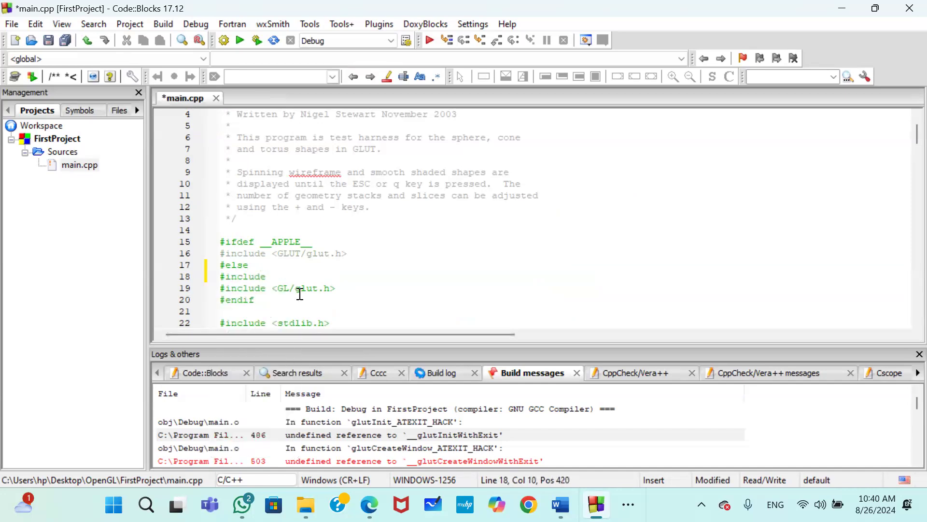
text(<w)
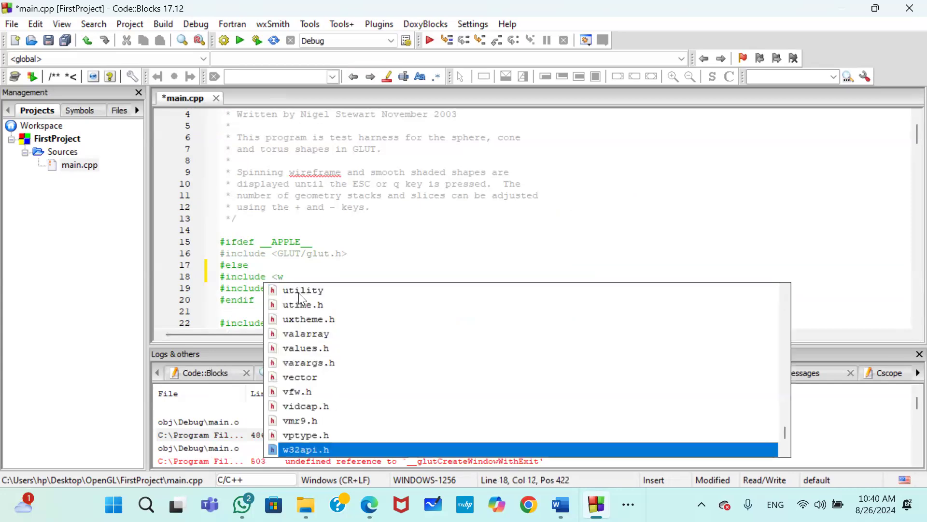
text(indow)
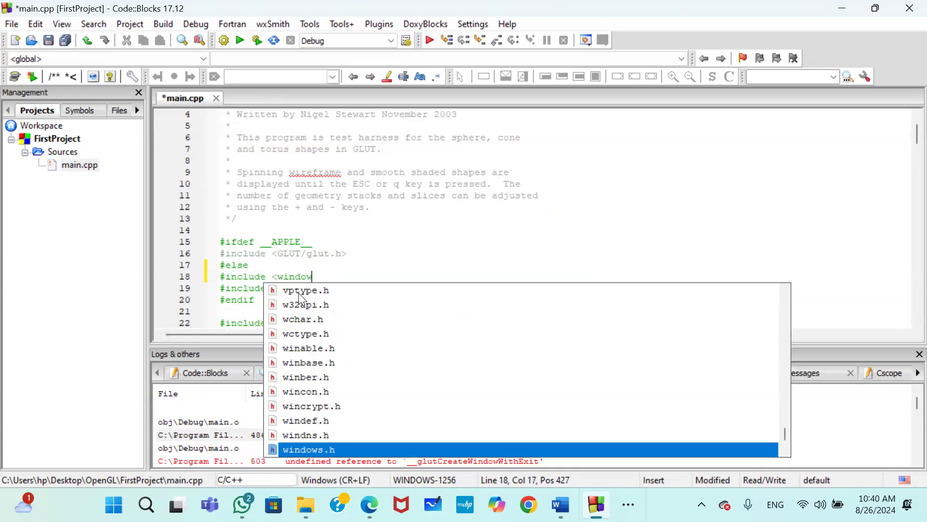
key(Return)
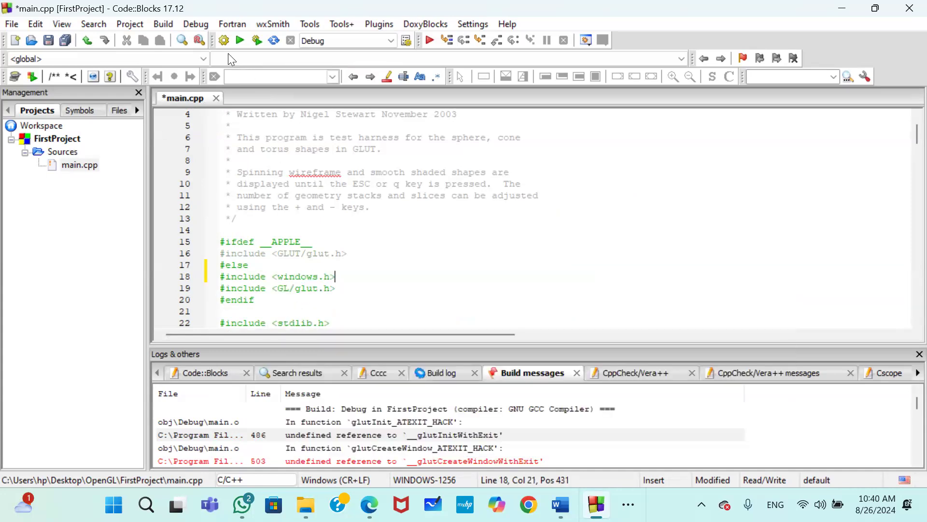
Build and run FirstProject, and close the GLUT Shapes window and its console
click(223, 40)
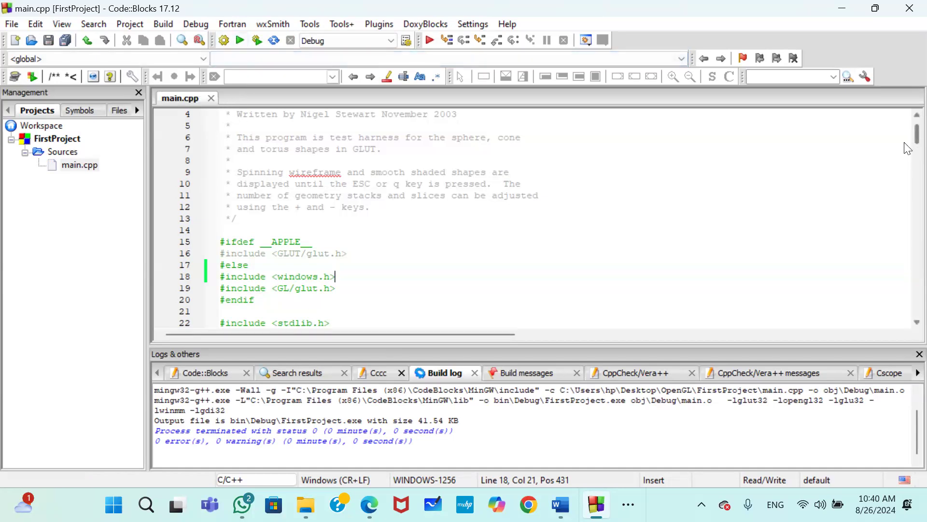
scroll(904, 193, down, 20)
scroll(907, 208, up, 20)
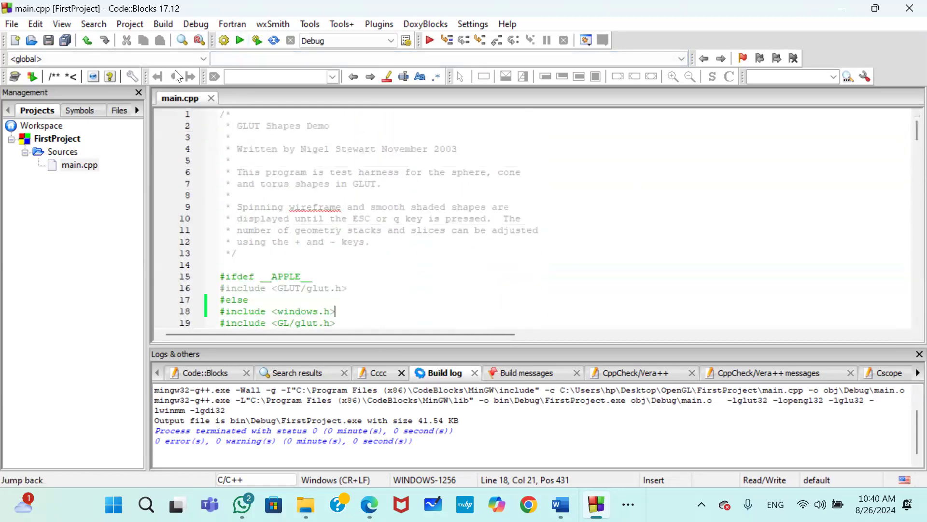
click(241, 39)
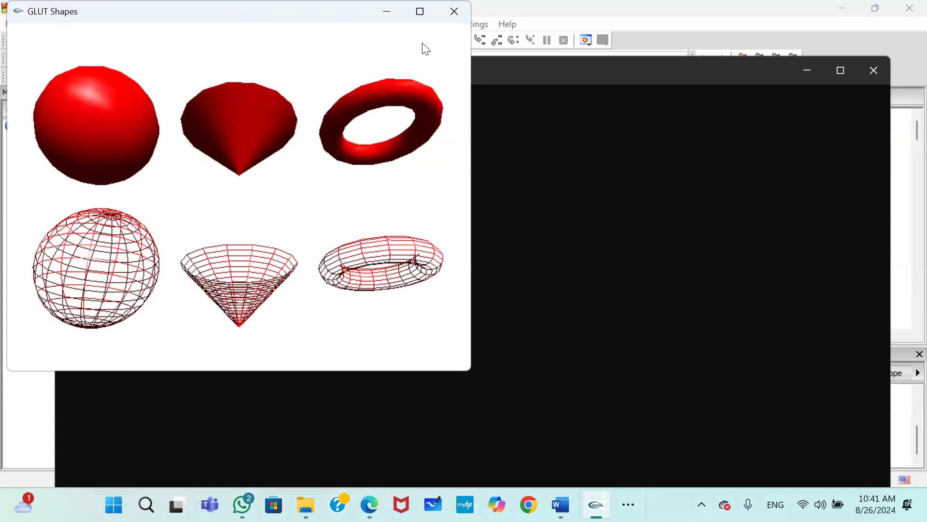
click(454, 11)
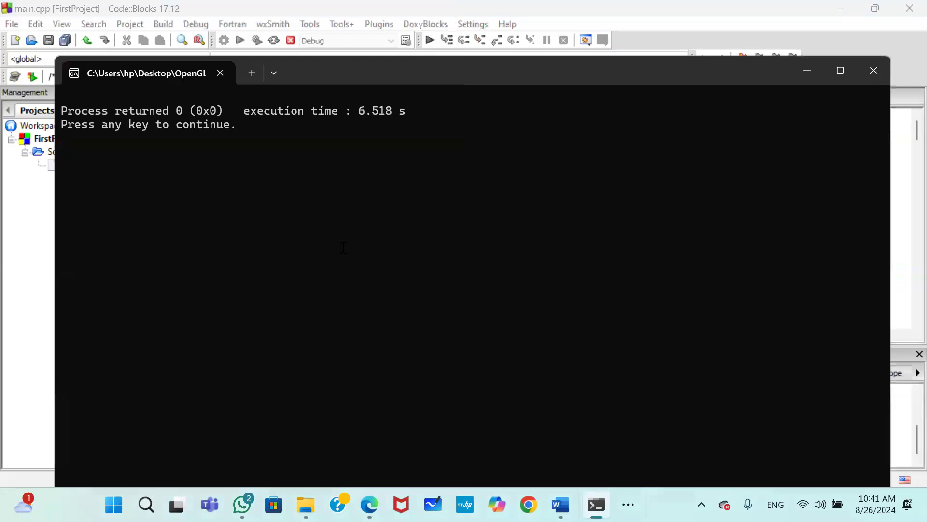
key(alt+F4)
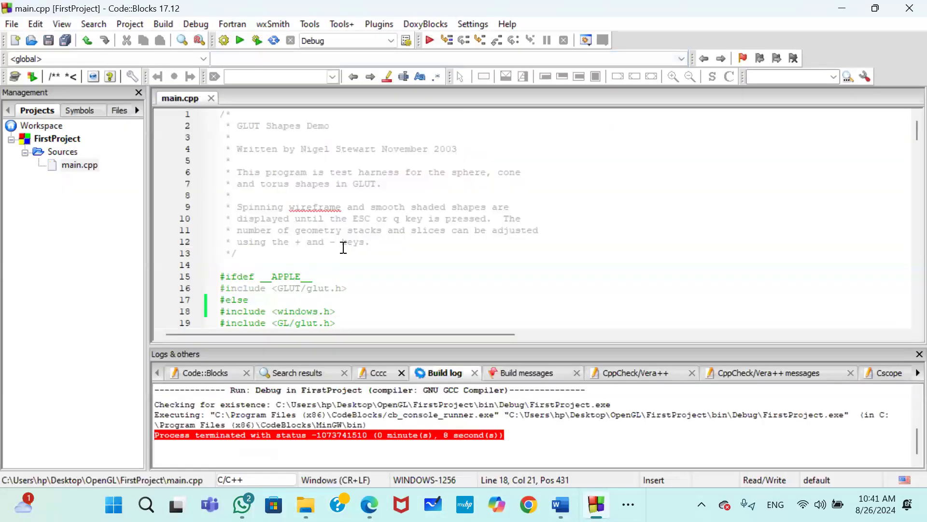